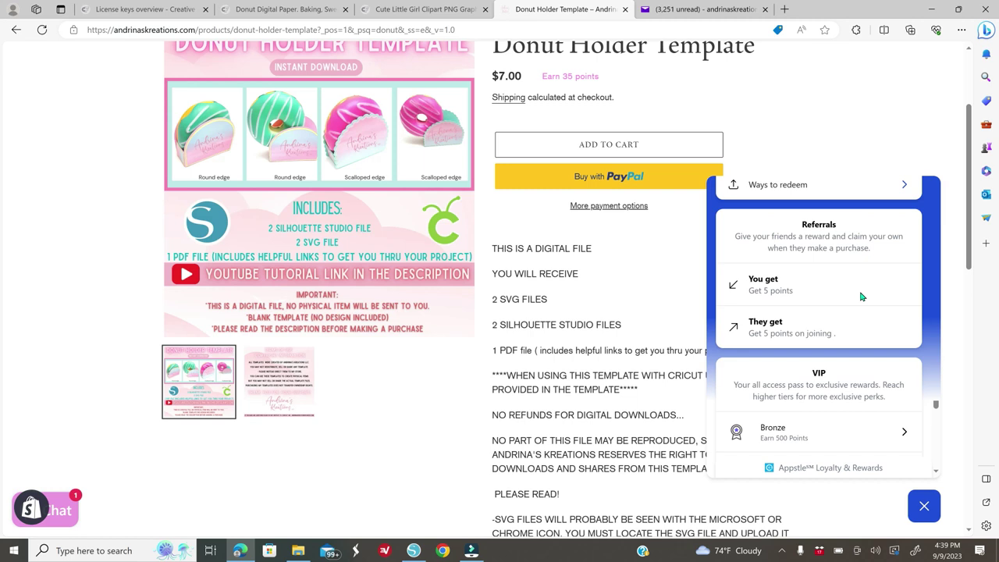
Step: Close the loyalty rewards widget, add the Donut Holder Template to the cart, and accept the digital file notice
{"action": "left_click", "coordinate": [926, 519]}
{"action": "scroll", "coordinate": [598, 317], "scroll_direction": "up", "scroll_amount": 2}
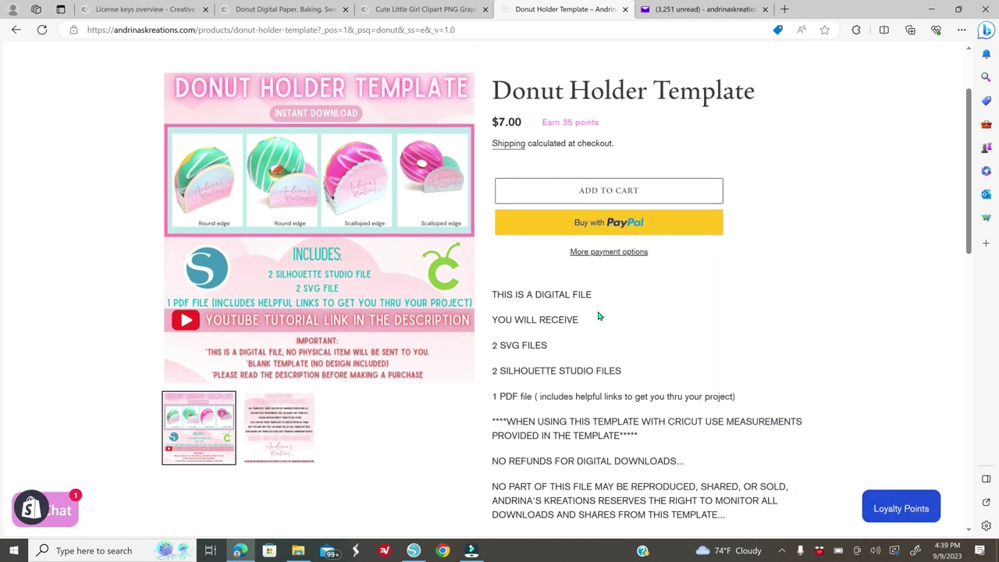
{"action": "left_click", "coordinate": [608, 303]}
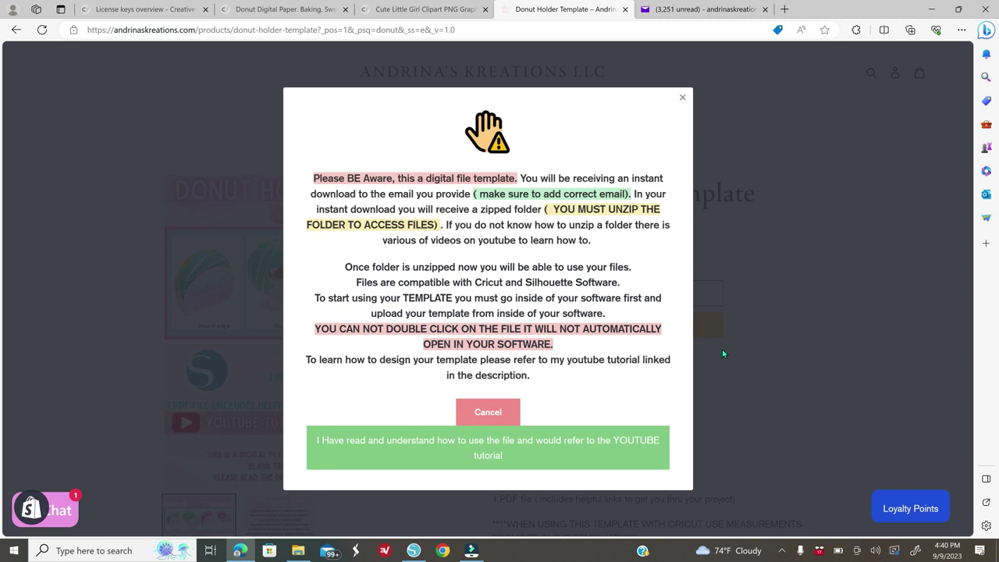
{"action": "left_click", "coordinate": [457, 455]}
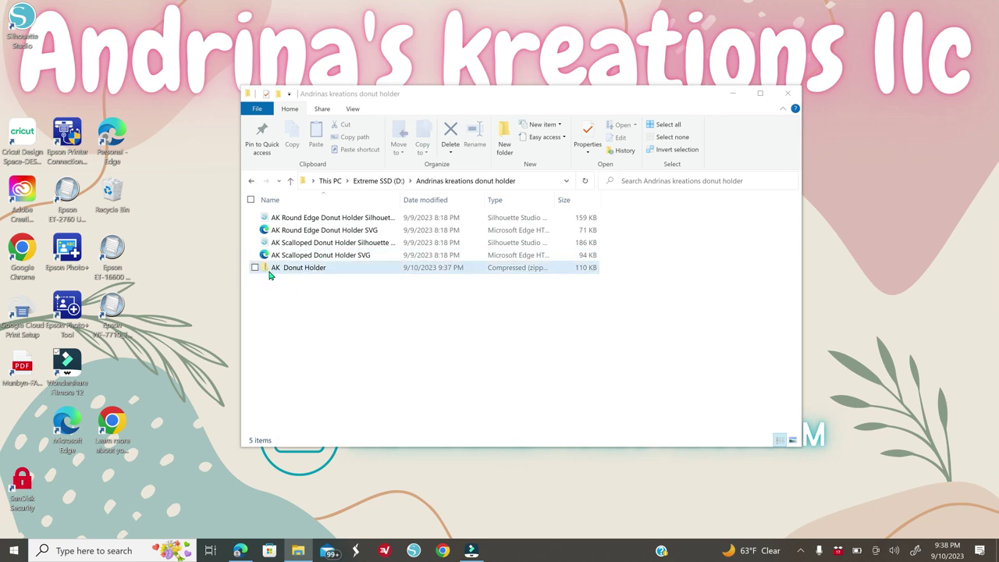
Step: Start extracting the AK Donut Holder zip file and browse to the Extreme SSD (D:) drive for a destination
{"action": "left_click", "coordinate": [313, 270]}
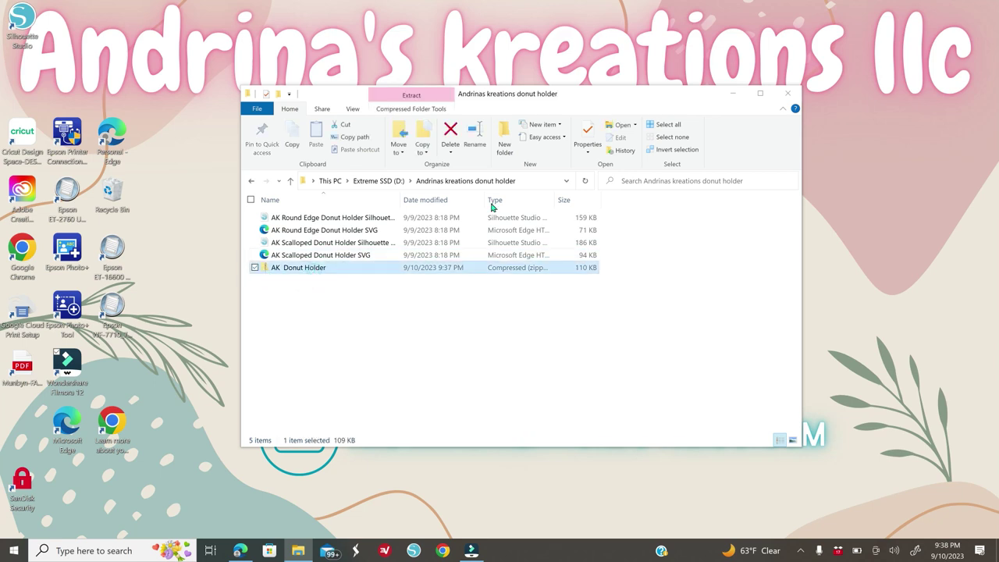
{"action": "left_click", "coordinate": [418, 102]}
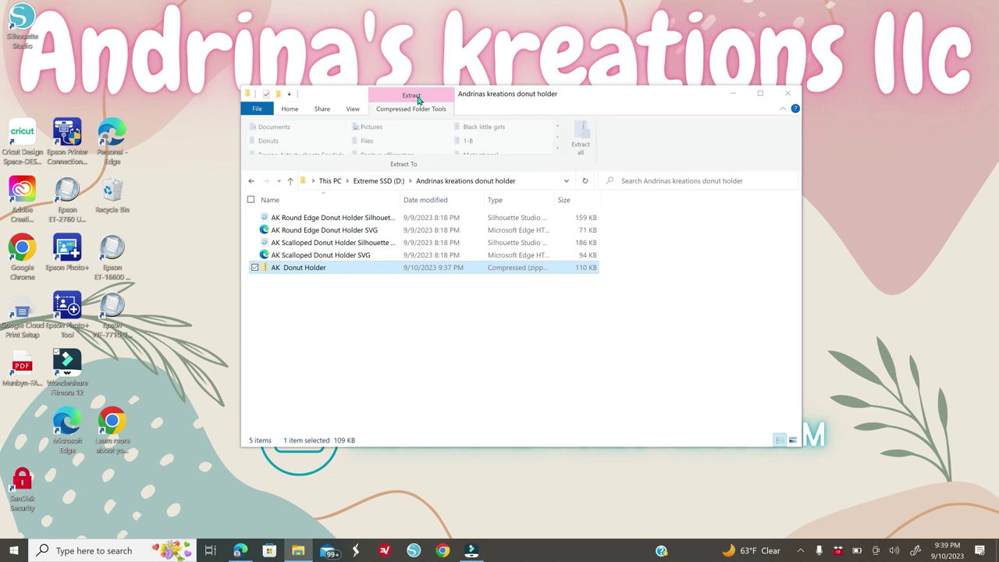
{"action": "left_click", "coordinate": [588, 144]}
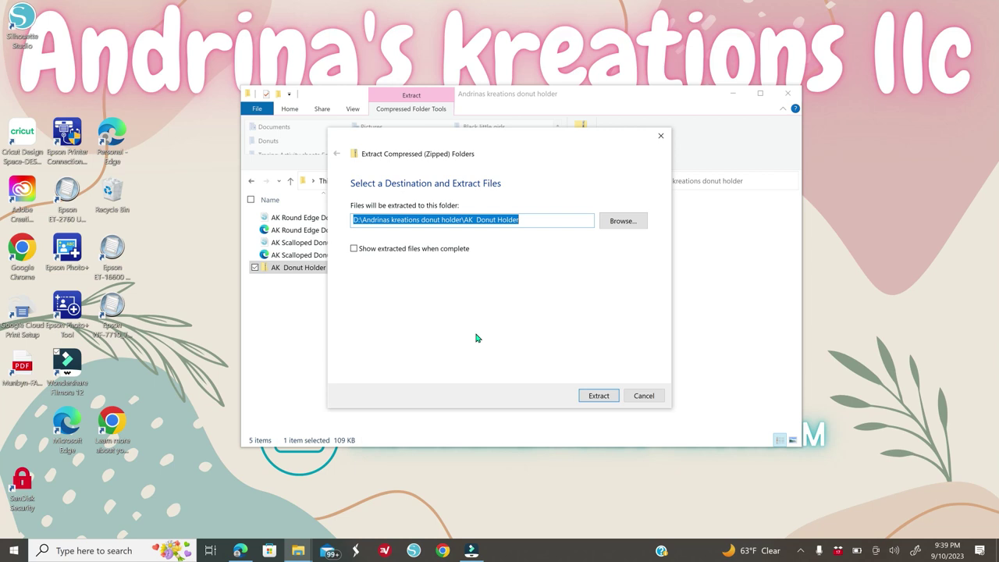
{"action": "left_click", "coordinate": [621, 222]}
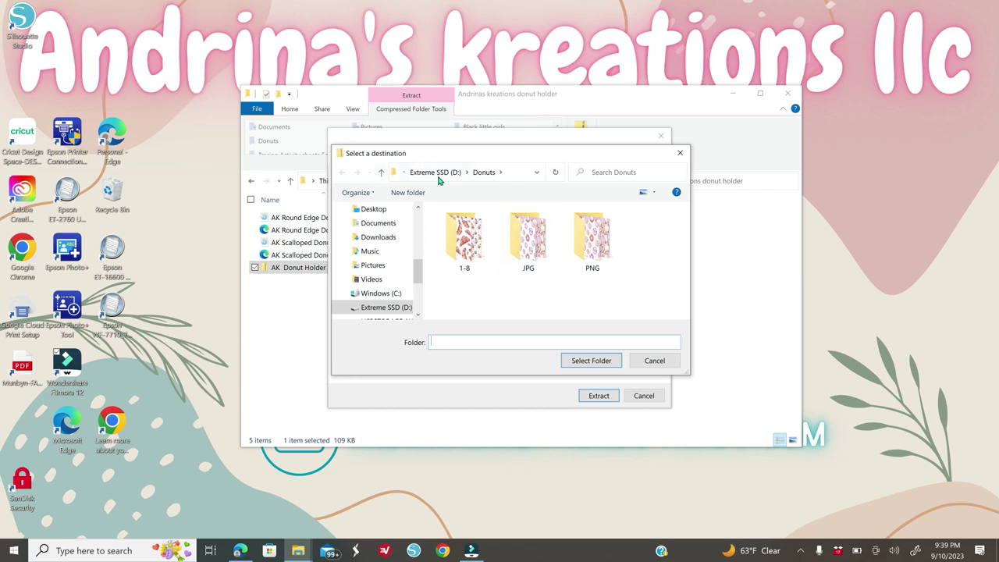
{"action": "left_click", "coordinate": [386, 308]}
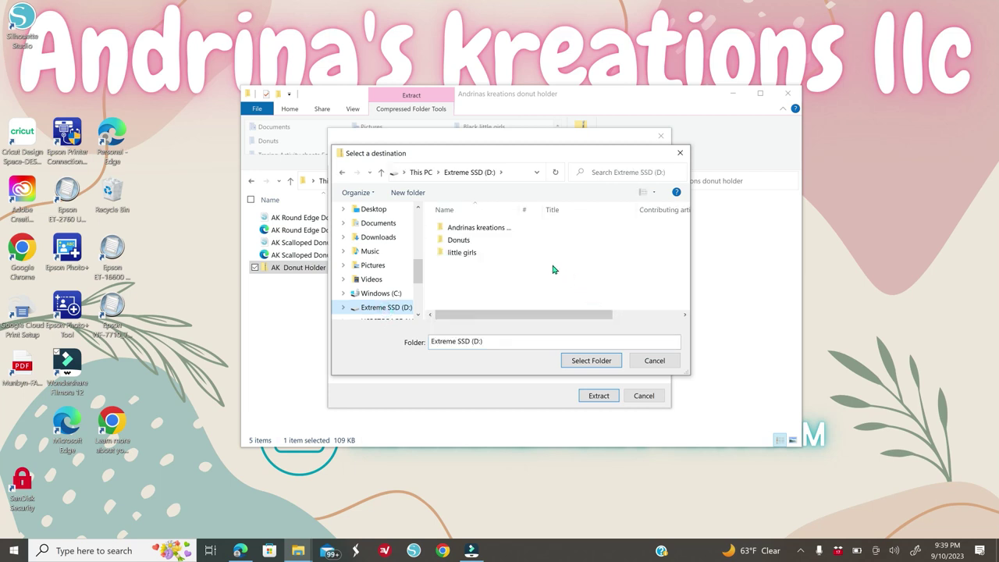
{"action": "right_click", "coordinate": [451, 284]}
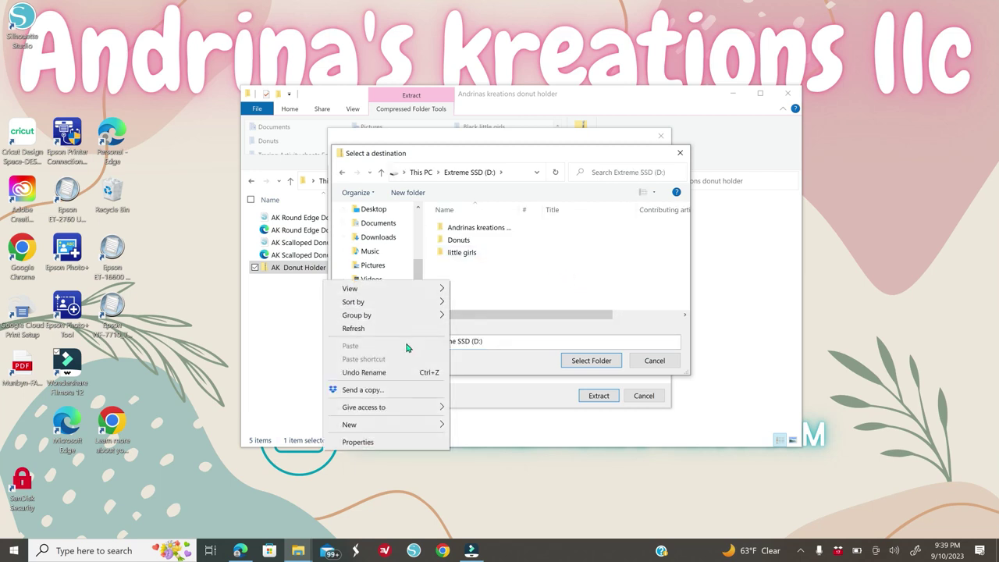
{"action": "mouse_move", "coordinate": [392, 428]}
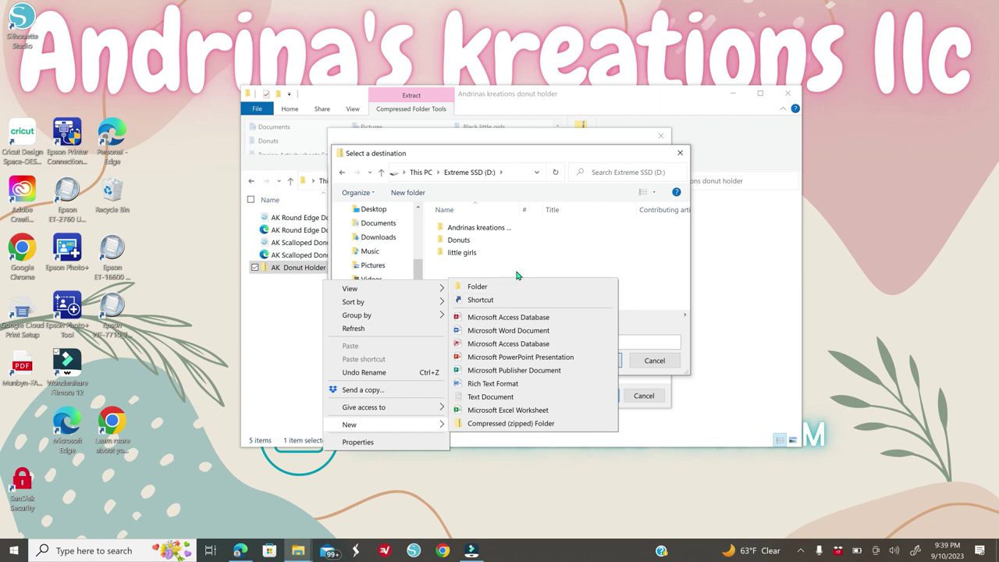
{"action": "left_click", "coordinate": [581, 258]}
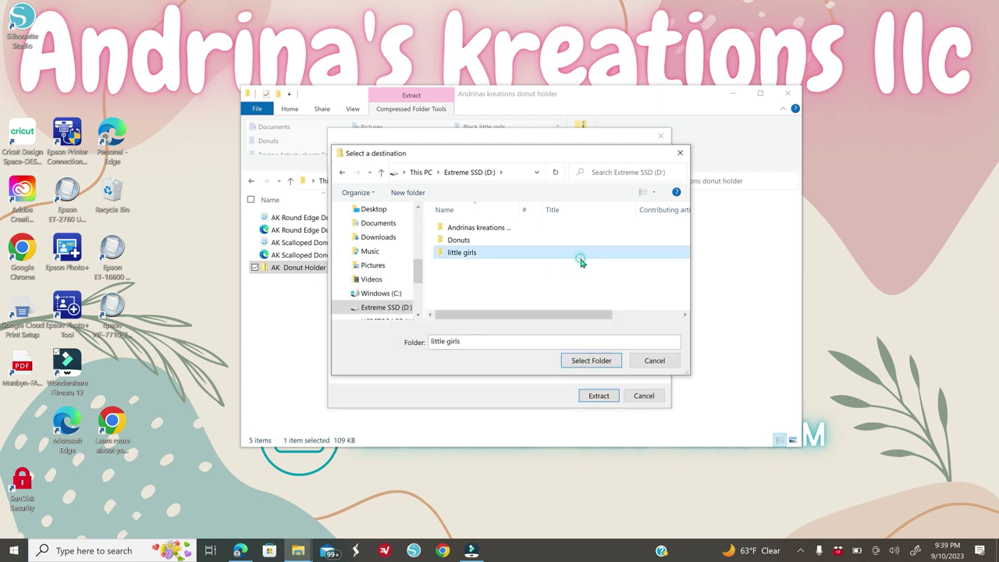
Step: Set the Andrinas kreations donut holder folder as the extraction destination and cancel the extraction
{"action": "left_click", "coordinate": [488, 230]}
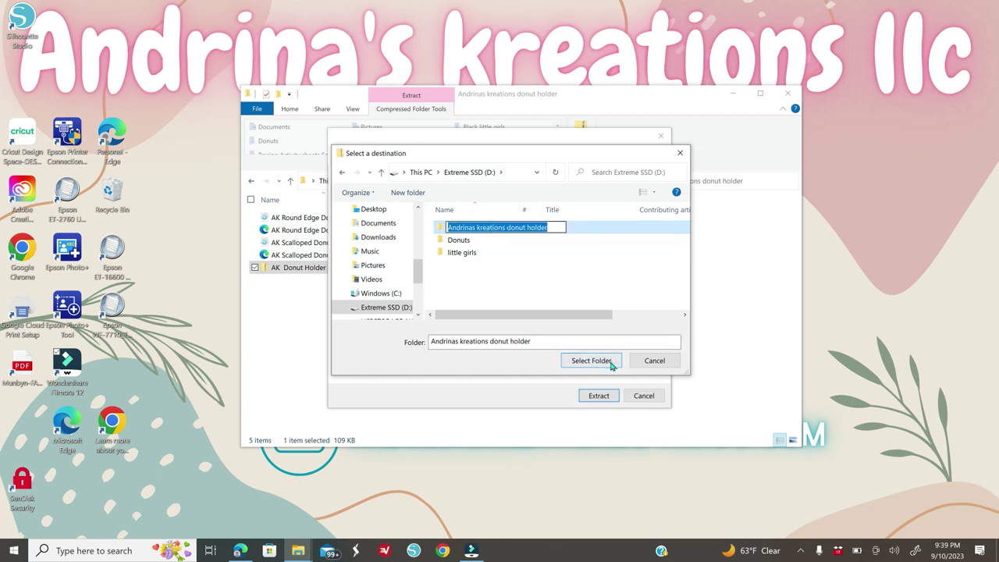
{"action": "left_click", "coordinate": [546, 274]}
{"action": "left_click", "coordinate": [573, 227]}
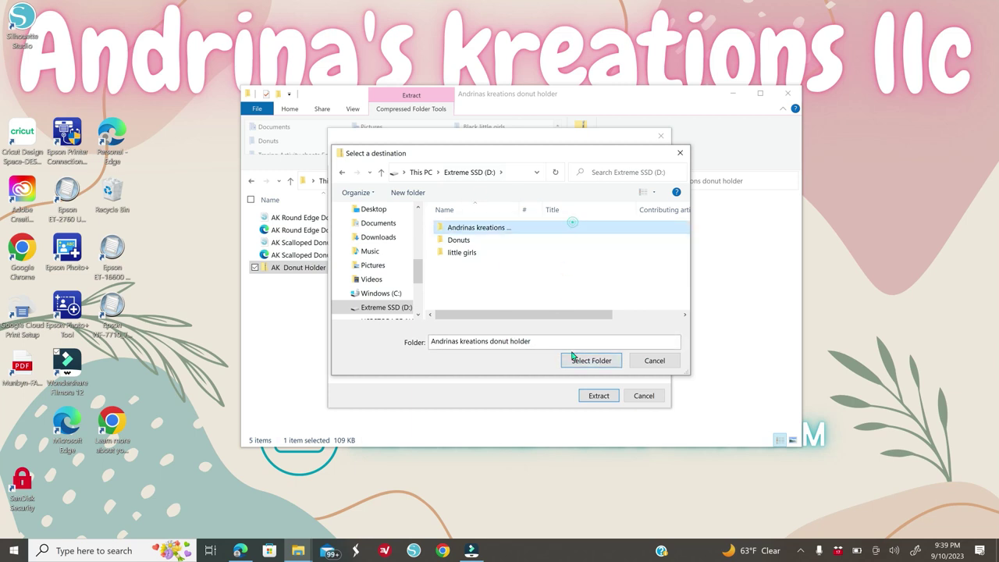
{"action": "left_click", "coordinate": [591, 359]}
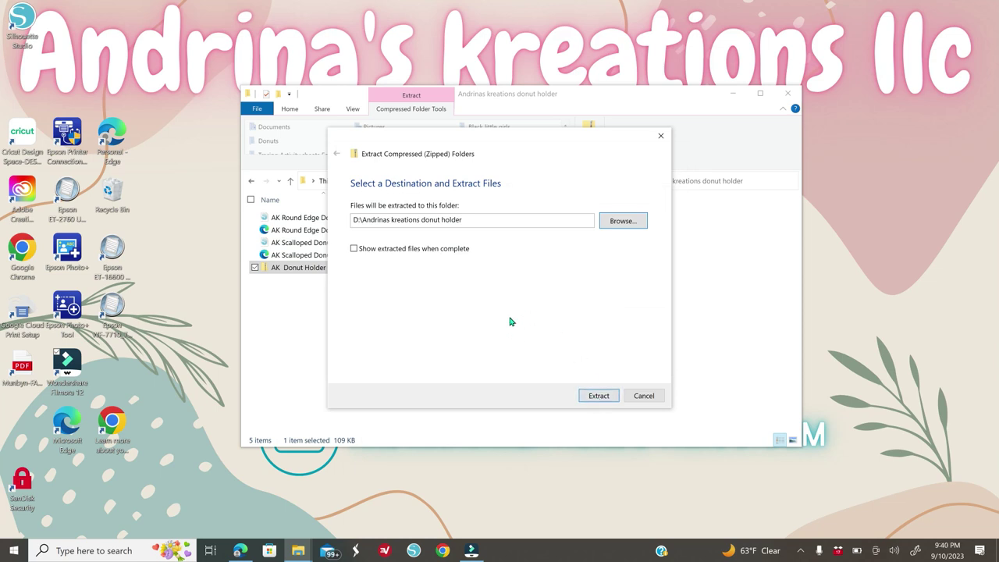
{"action": "left_click", "coordinate": [651, 398]}
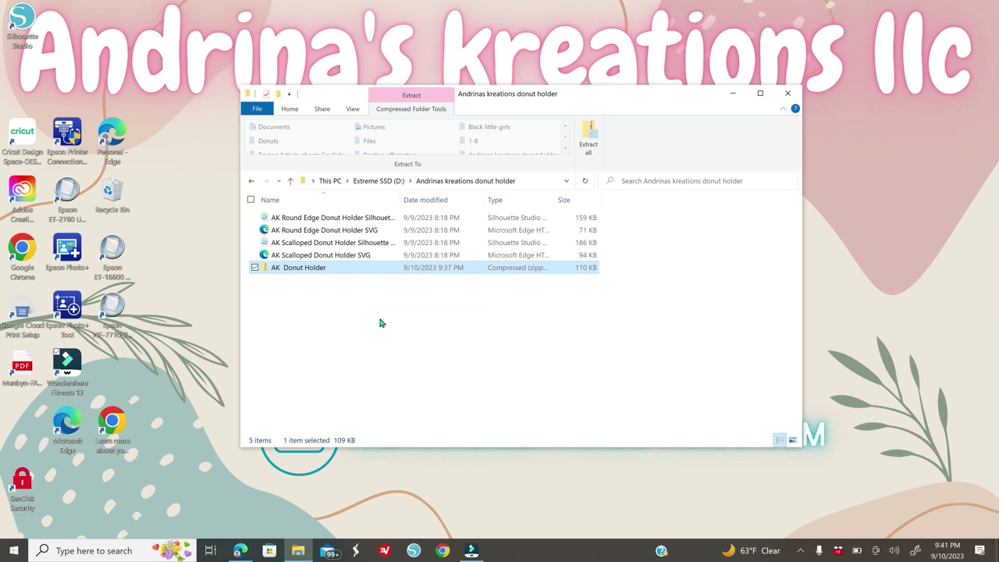
Step: Switch to Cricut Design Space, dismiss the start-up pop-up, and open a new blank canvas
{"action": "double_click", "coordinate": [331, 231]}
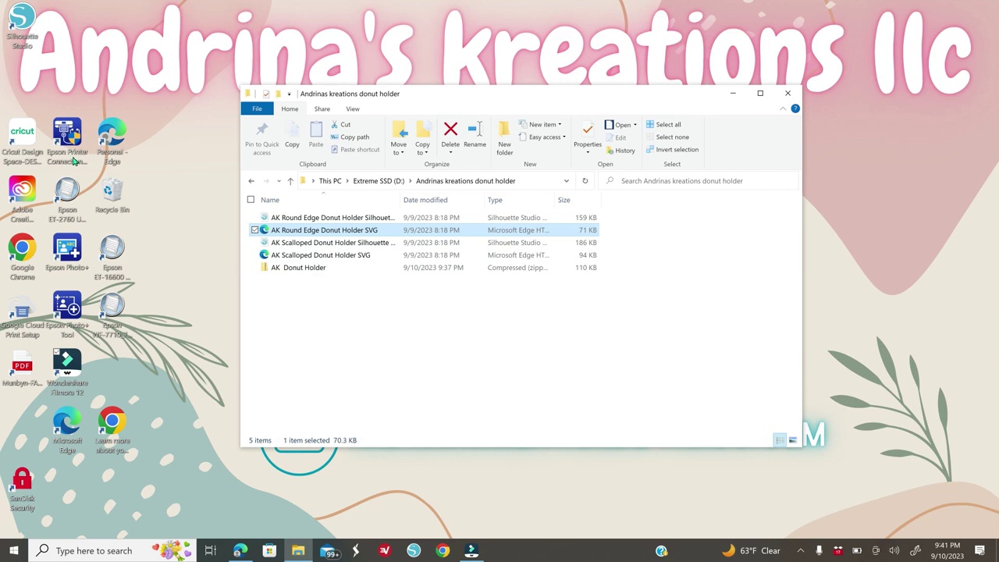
{"action": "double_click", "coordinate": [25, 141]}
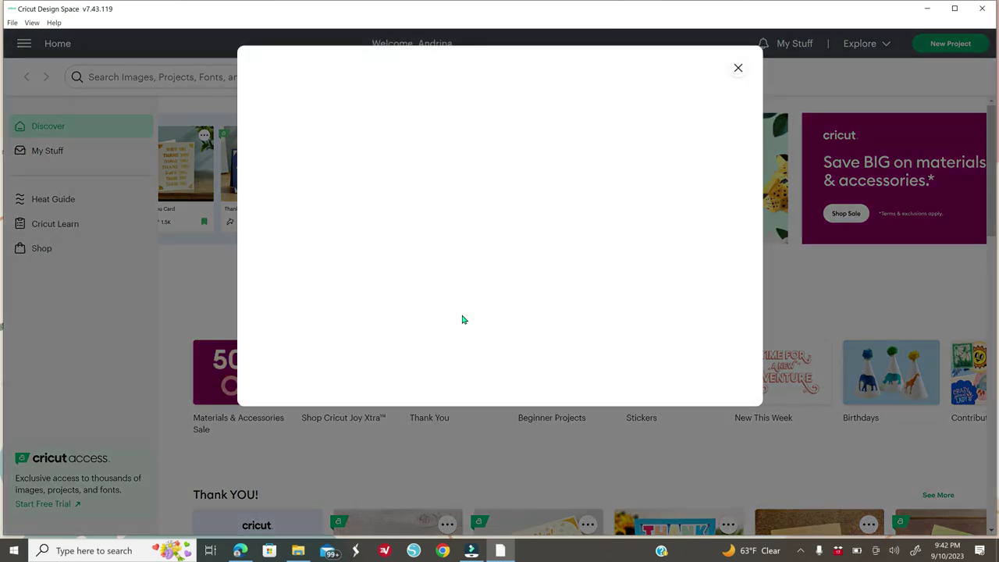
{"action": "left_click", "coordinate": [739, 69]}
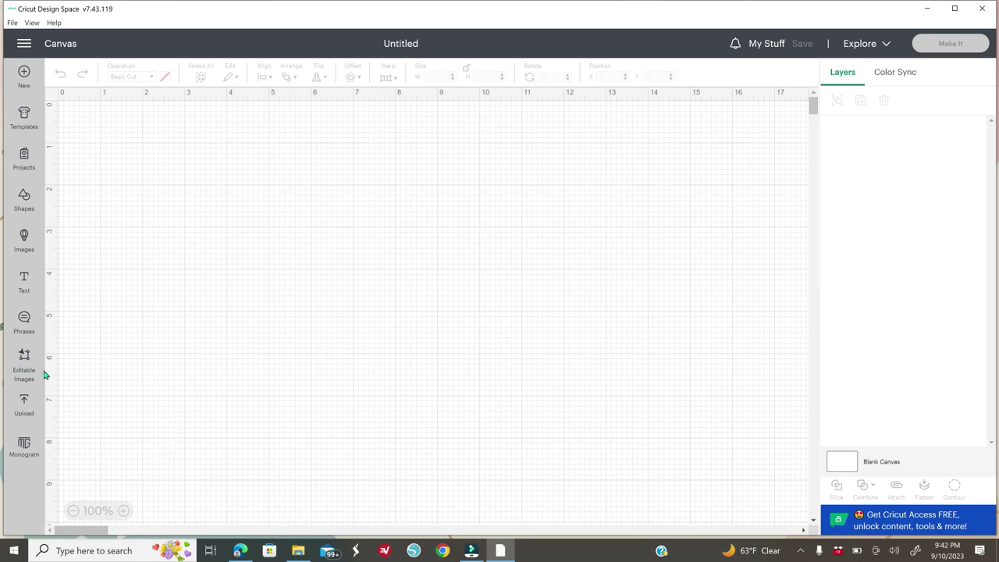
Step: Upload the AK Scalloped Donut Holder SVG from the Andrinas kreations donut holder folder on Extreme SSD (D:) as a cut image
{"action": "left_click", "coordinate": [23, 406]}
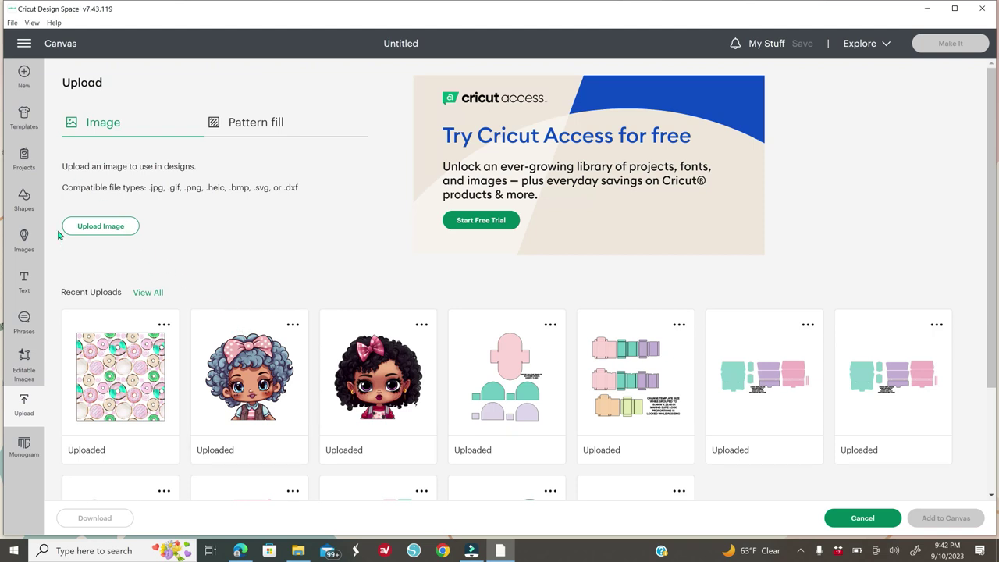
{"action": "left_click", "coordinate": [111, 236]}
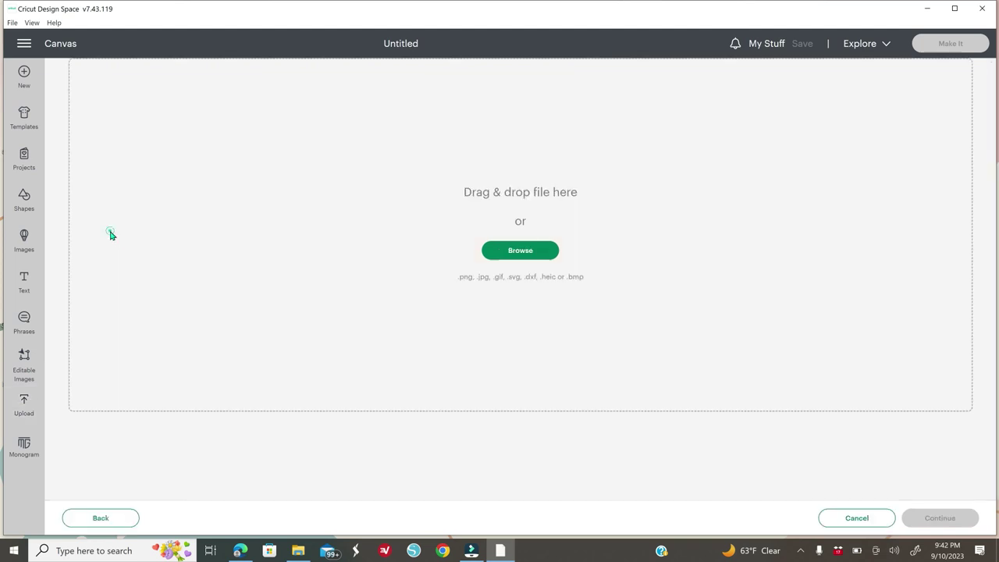
{"action": "left_click", "coordinate": [521, 251]}
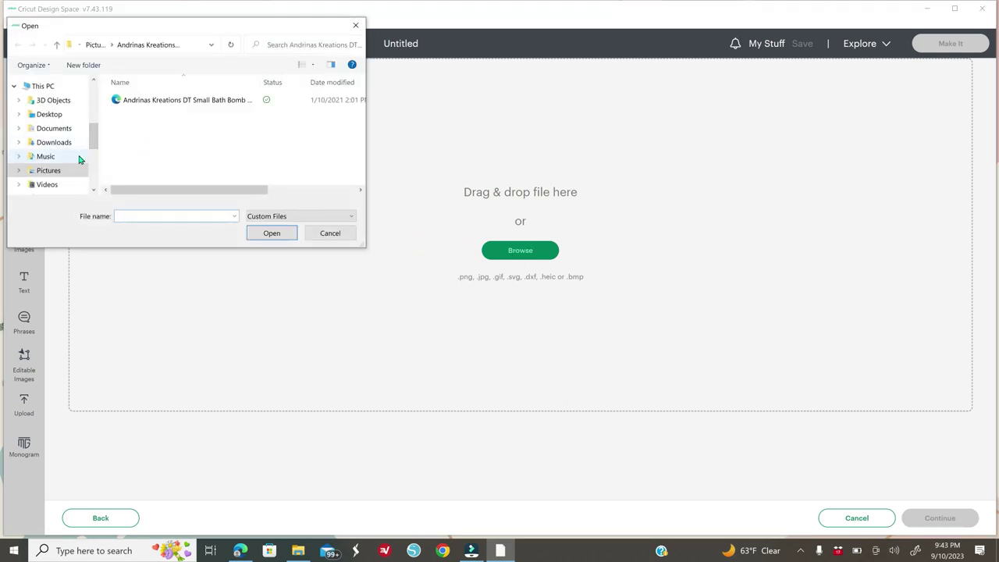
{"action": "scroll", "coordinate": [65, 156], "scroll_direction": "down", "scroll_amount": 2}
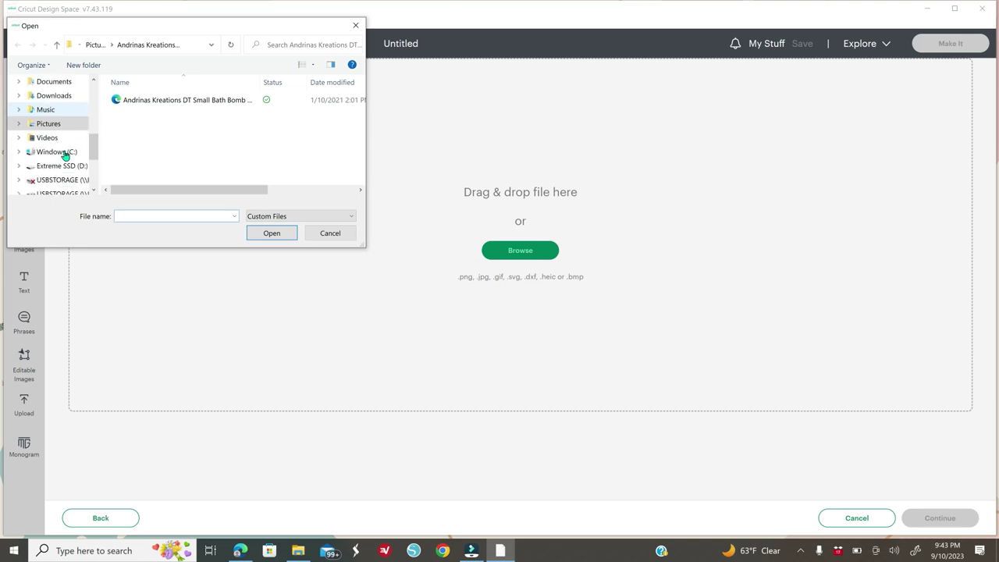
{"action": "scroll", "coordinate": [68, 166], "scroll_direction": "down", "scroll_amount": 3}
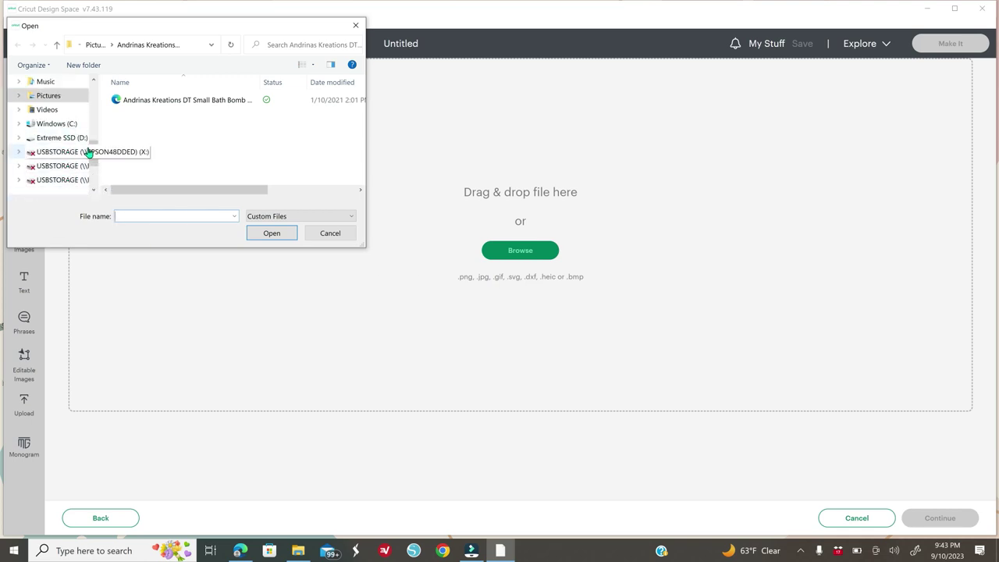
{"action": "scroll", "coordinate": [80, 166], "scroll_direction": "down", "scroll_amount": 1}
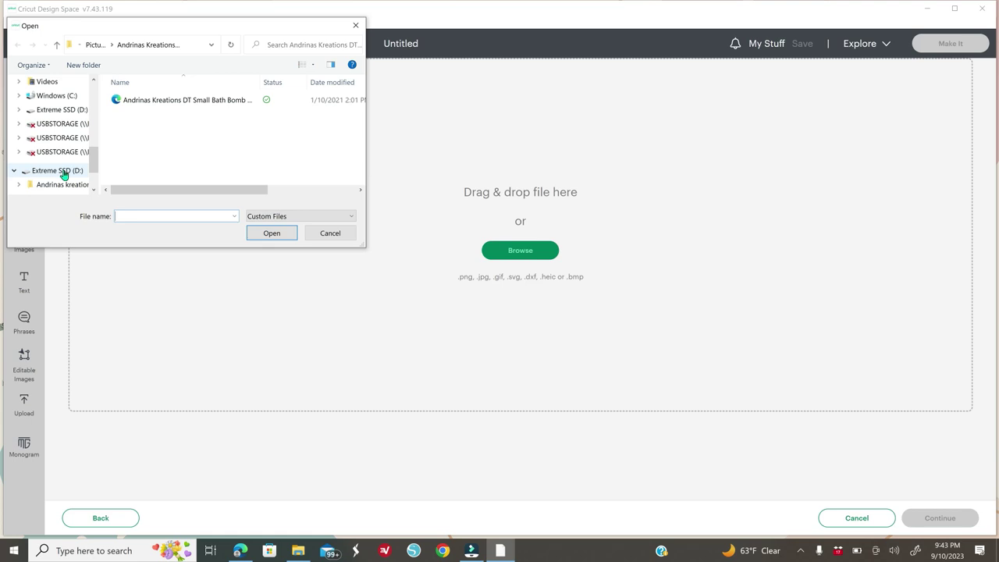
{"action": "left_click", "coordinate": [63, 185]}
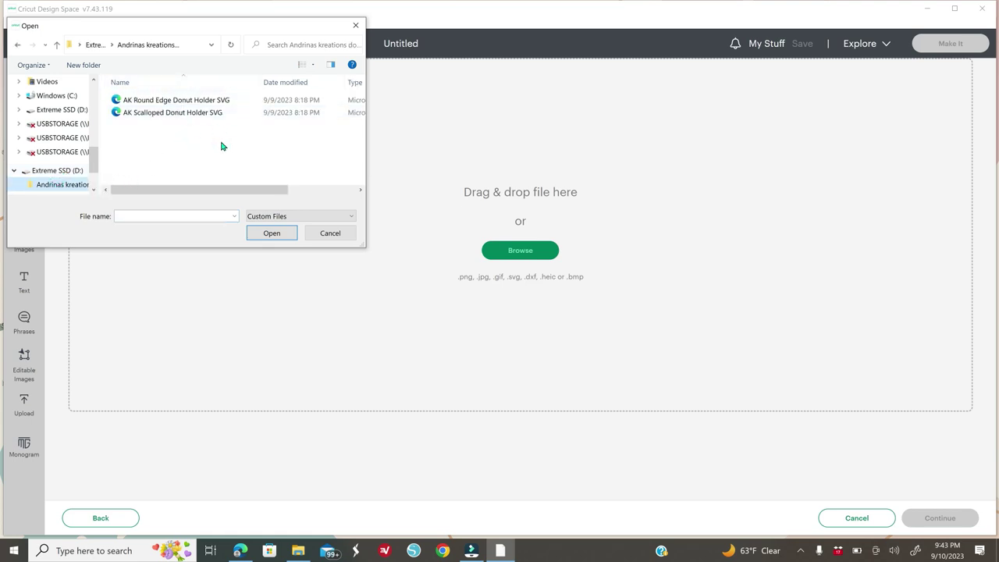
{"action": "left_click", "coordinate": [169, 112]}
{"action": "left_click", "coordinate": [268, 234]}
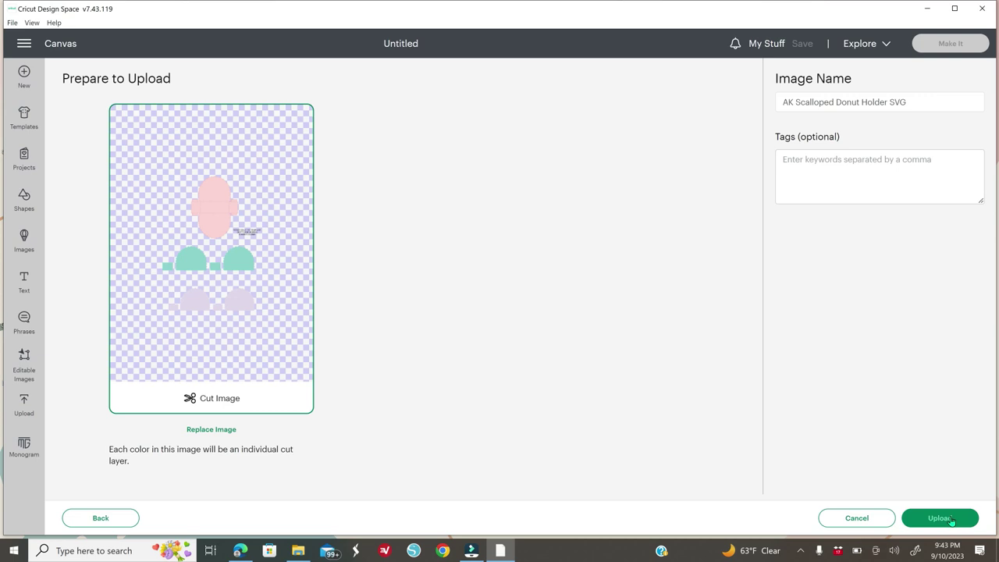
{"action": "left_click", "coordinate": [952, 520]}
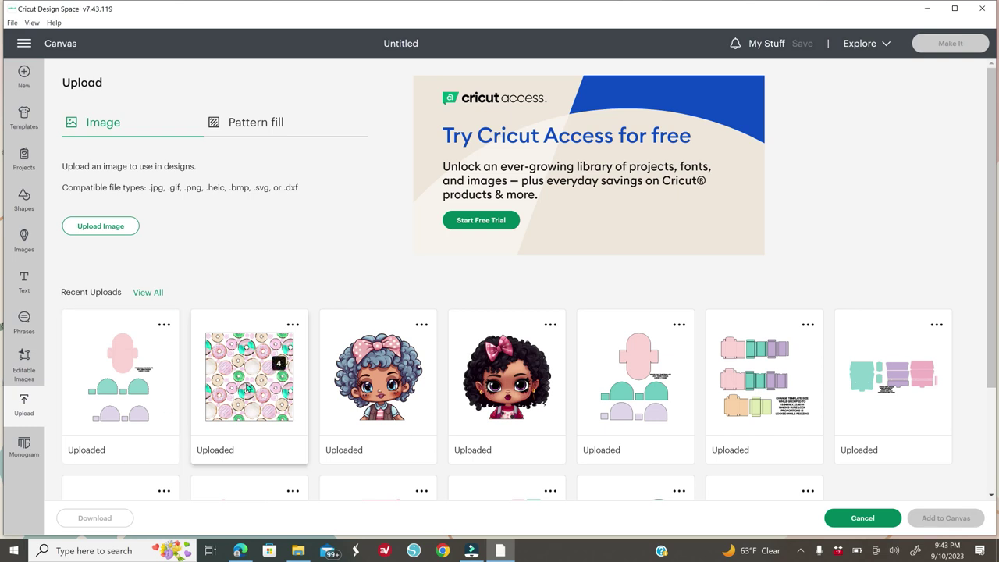
Step: Switch to the browser to view the Creative Fabrica pages for Donut Party Seamless Pattern and Cute Little Girl Clipart PNG
{"action": "key", "text": "alt+Tab"}
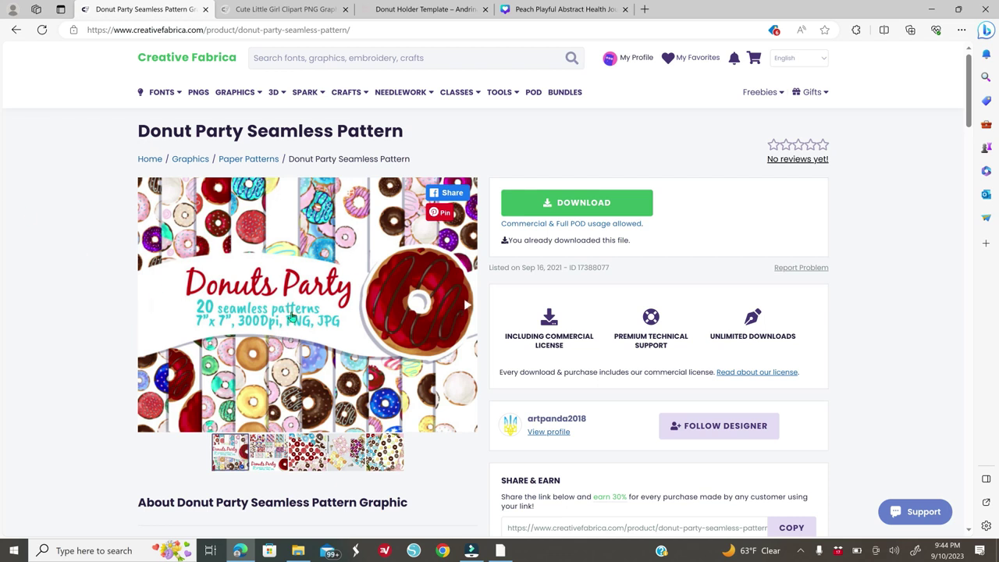
{"action": "left_click", "coordinate": [269, 9]}
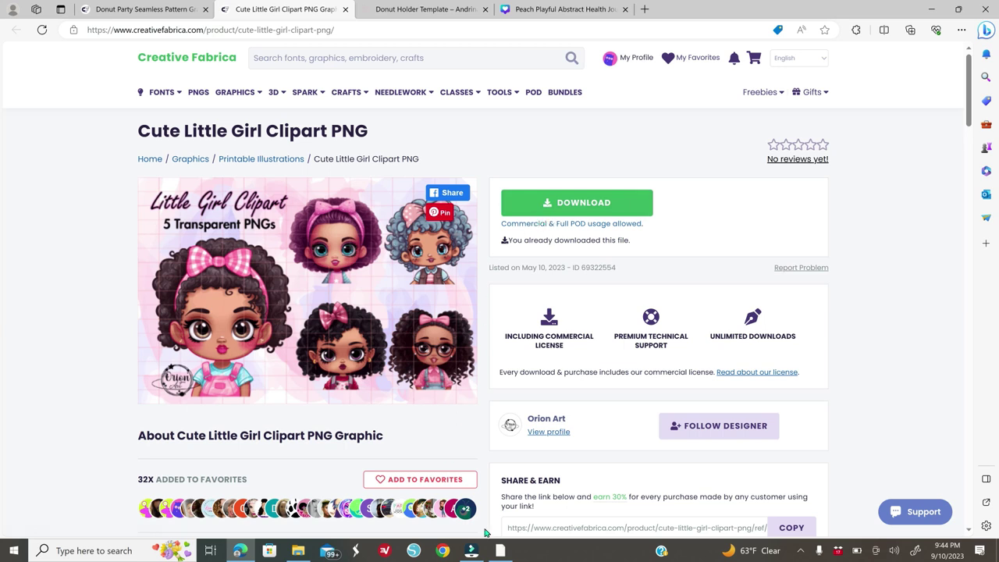
{"action": "left_click", "coordinate": [471, 550]}
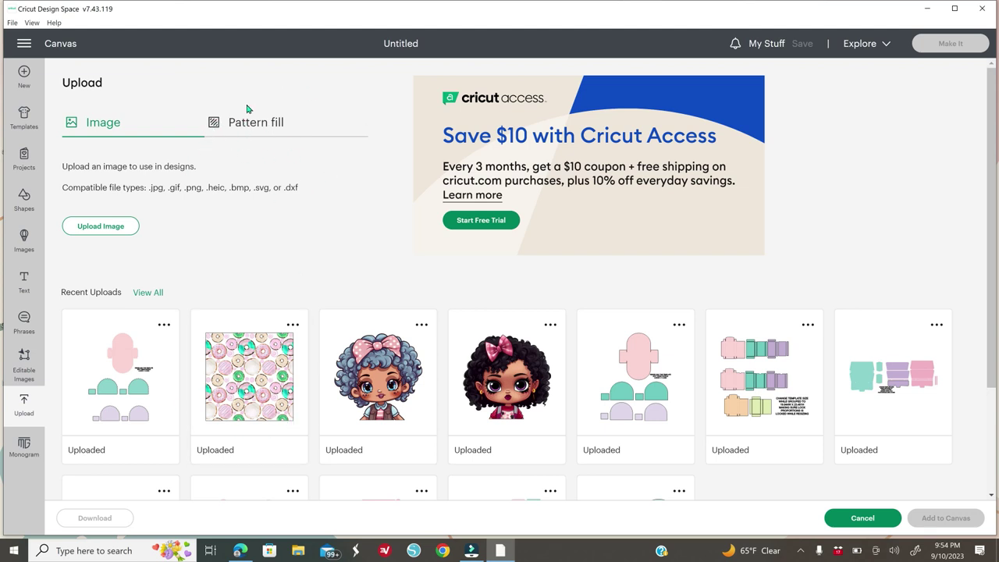
Step: View the Pattern fill upload options in Cricut Design Space and add the uploaded scalloped donut holder template to the canvas
{"action": "left_click", "coordinate": [263, 126]}
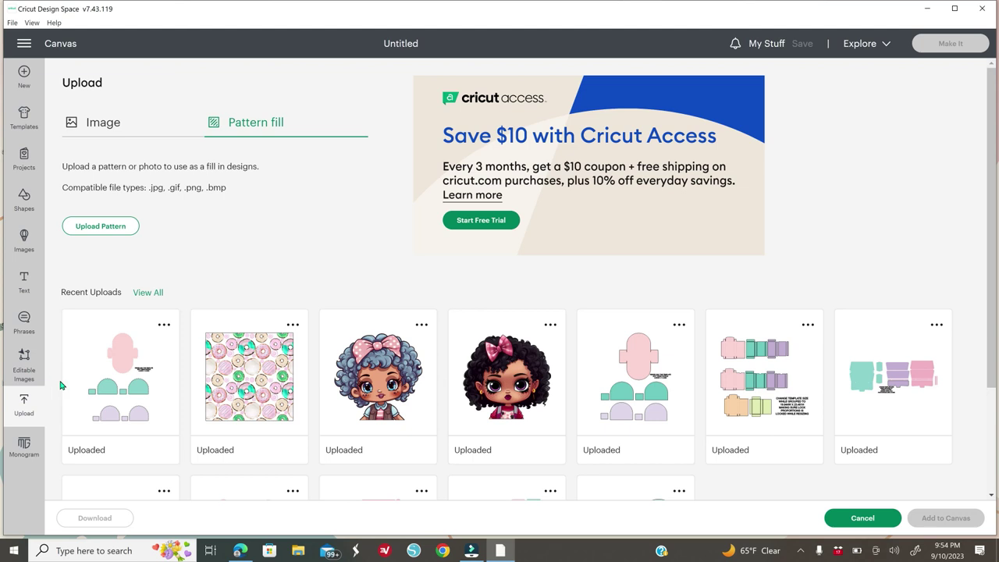
{"action": "left_click", "coordinate": [123, 367]}
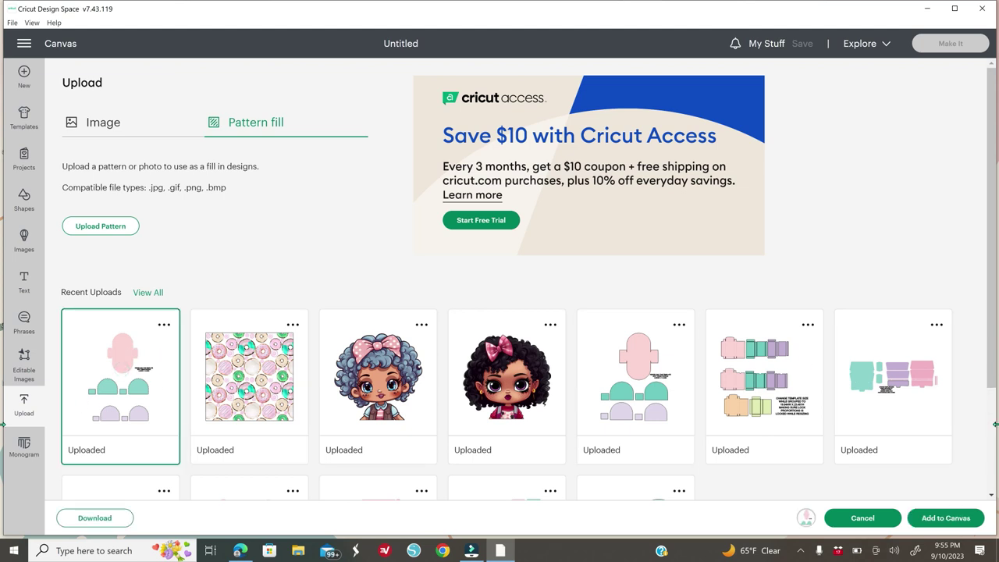
{"action": "left_click", "coordinate": [943, 521]}
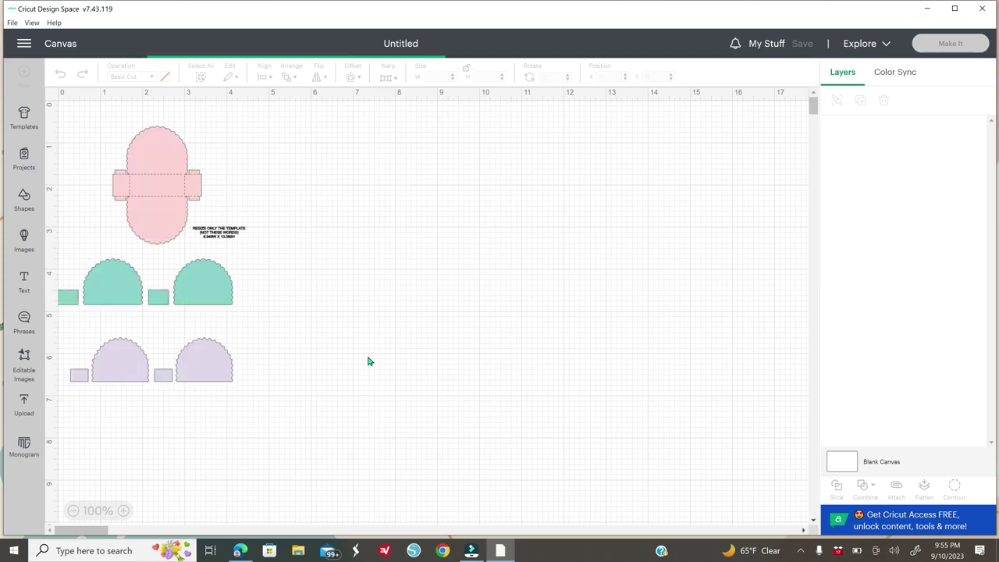
Step: Move the donut holder template into the open canvas area, ungroup it, and separate the sizing note from the template pieces
{"action": "left_click_drag", "start_coordinate": [149, 188], "coordinate": [472, 276]}
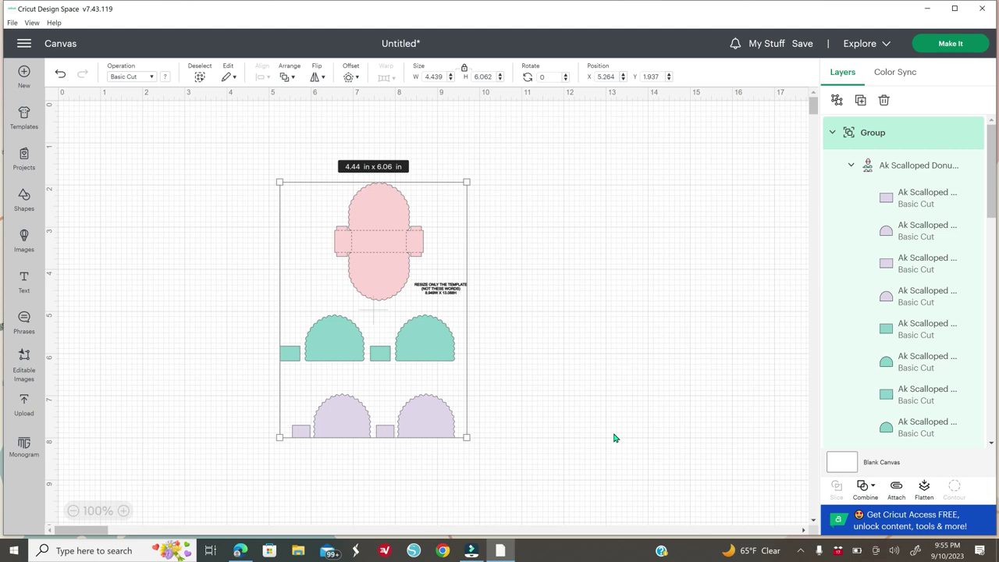
{"action": "right_click", "coordinate": [349, 253]}
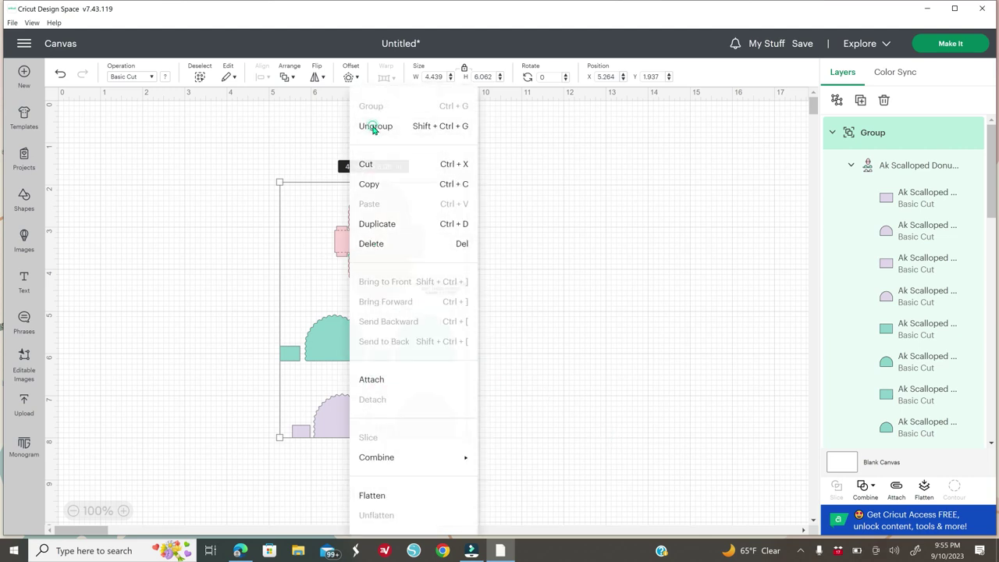
{"action": "left_click", "coordinate": [374, 127]}
{"action": "left_click", "coordinate": [522, 282]}
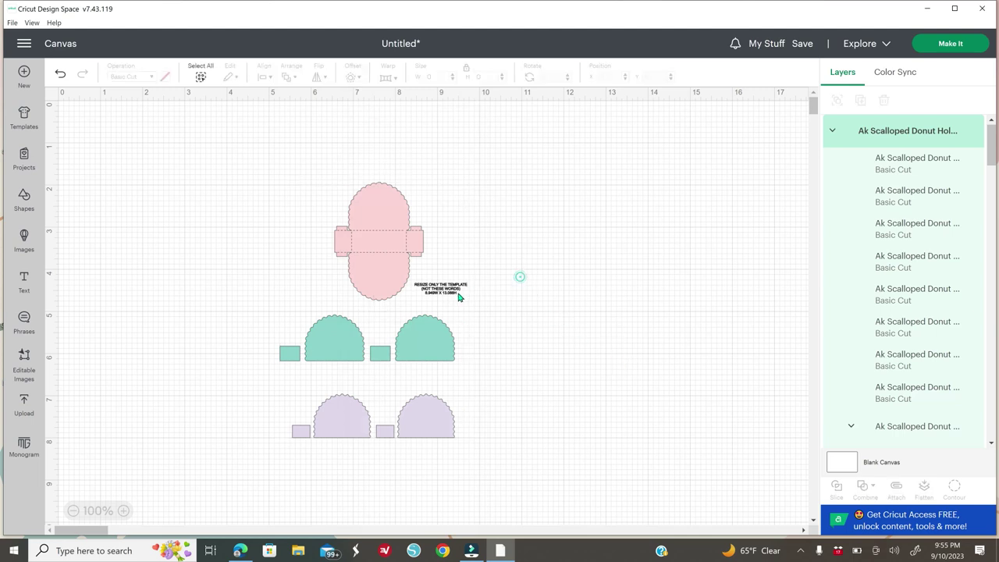
{"action": "left_click_drag", "start_coordinate": [414, 296], "coordinate": [505, 284]}
{"action": "left_click", "coordinate": [398, 307]}
{"action": "left_click", "coordinate": [320, 271]}
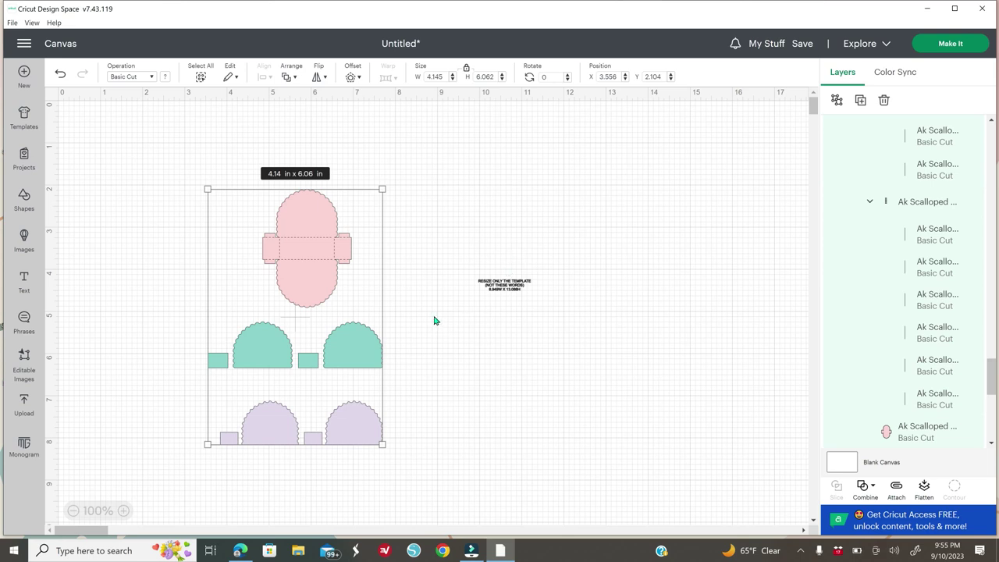
Step: Resize the template pieces to 8.949 in wide by 13.088 in high with the proportions unlocked, leaving out the sizing note
{"action": "left_click", "coordinate": [460, 153]}
{"action": "scroll", "coordinate": [435, 257], "scroll_direction": "up", "scroll_amount": 2}
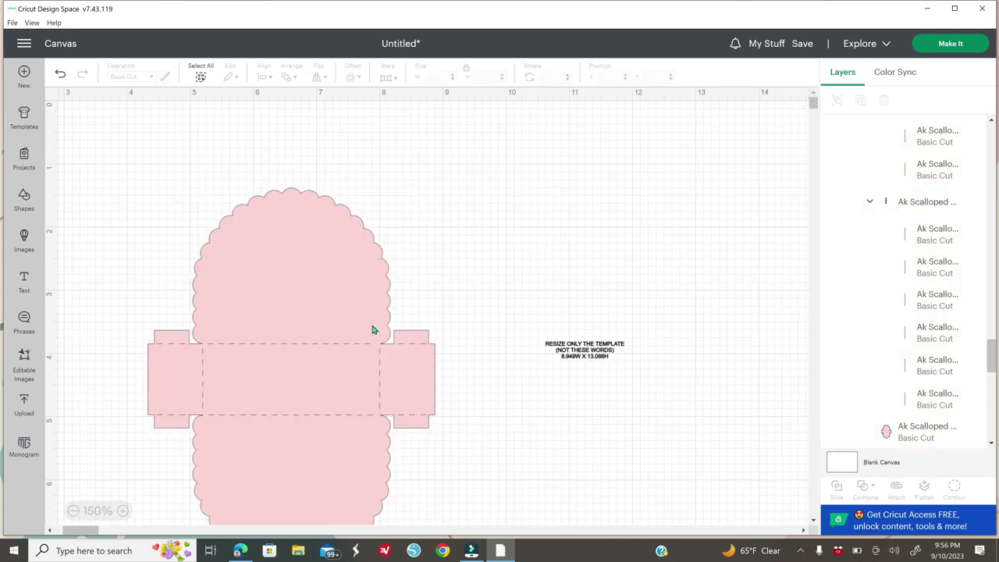
{"action": "left_click", "coordinate": [231, 291]}
{"action": "left_click", "coordinate": [466, 68]}
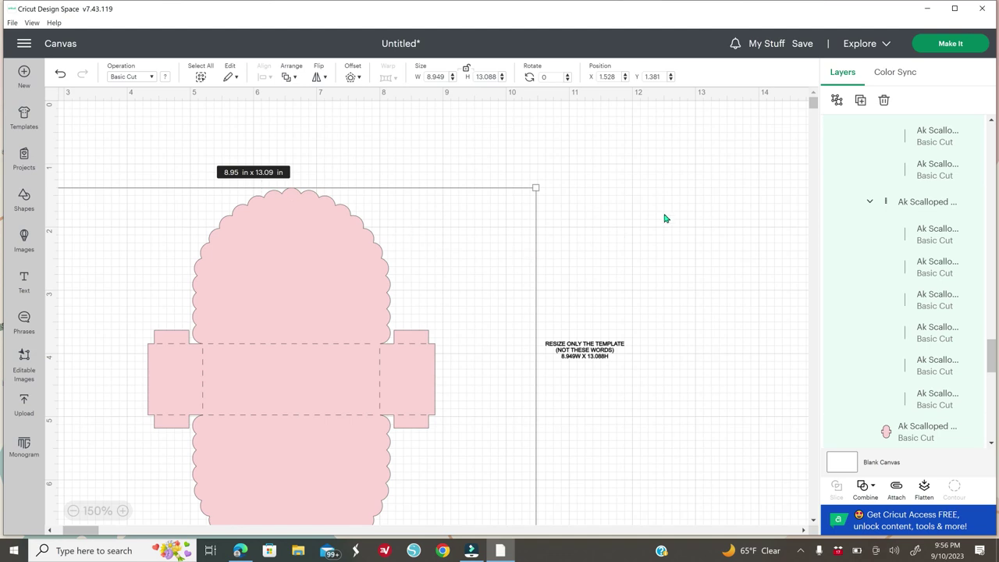
{"action": "left_click", "coordinate": [647, 288]}
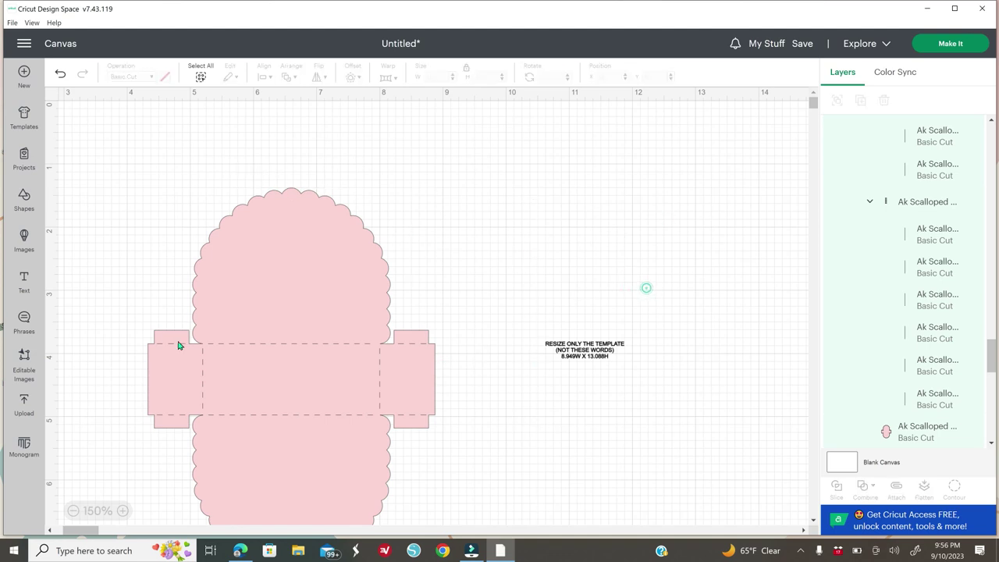
{"action": "key", "text": "ctrl+z"}
{"action": "left_click_drag", "start_coordinate": [480, 421], "coordinate": [251, 291]}
Step: Delete the black sizing note and move the resized template up to the upper edge of the canvas
{"action": "left_click", "coordinate": [563, 350]}
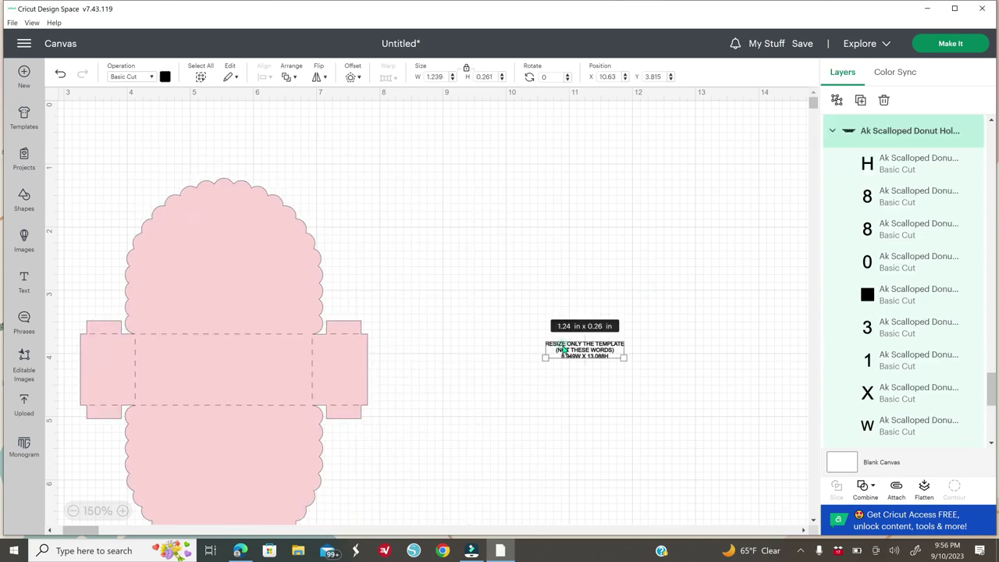
{"action": "key", "text": "Delete"}
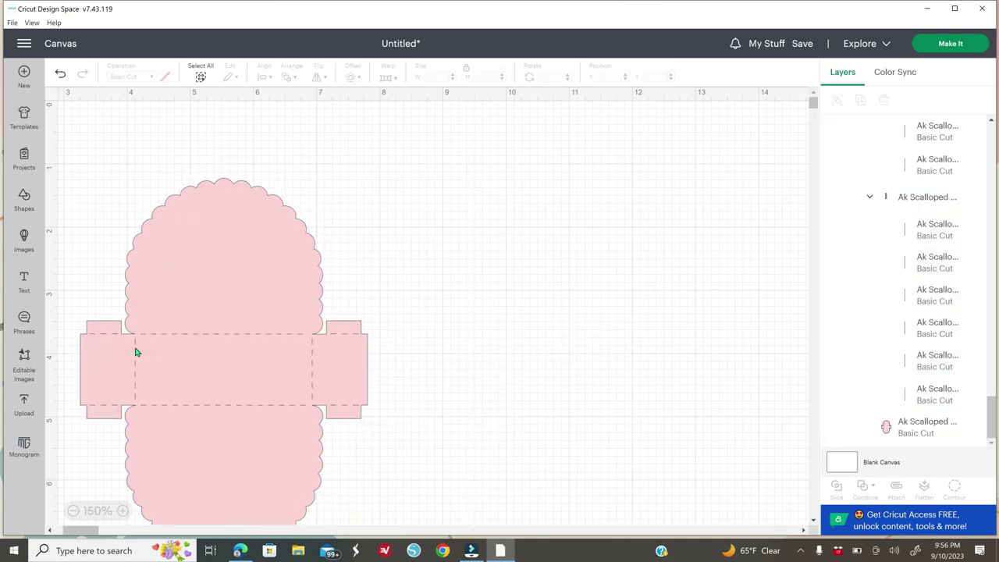
{"action": "key", "text": "ctrl+a"}
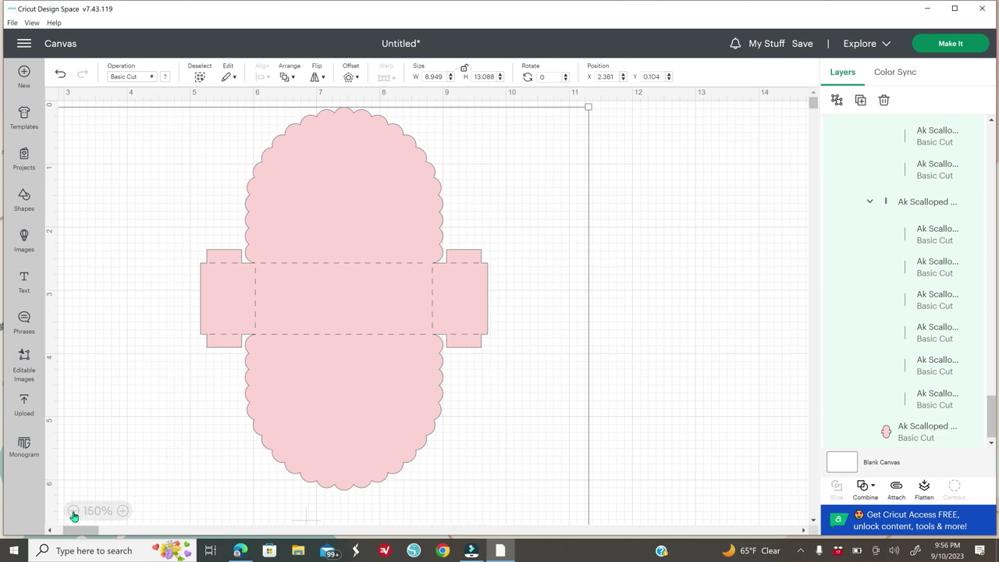
Step: Ungroup the resized template into its separate pink, green and purple pieces
{"action": "left_click", "coordinate": [73, 511]}
{"action": "left_click", "coordinate": [72, 512]}
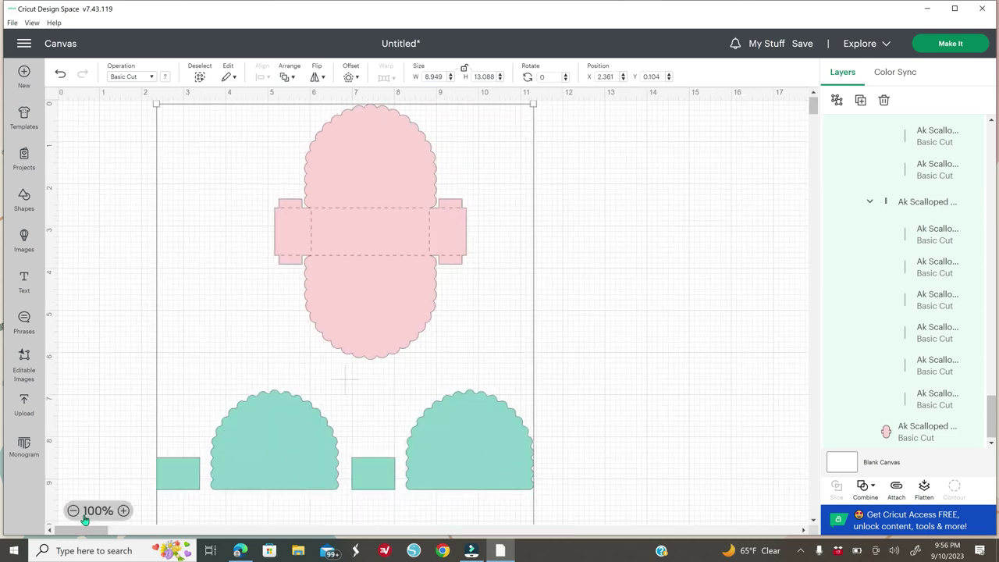
{"action": "right_click", "coordinate": [315, 293]}
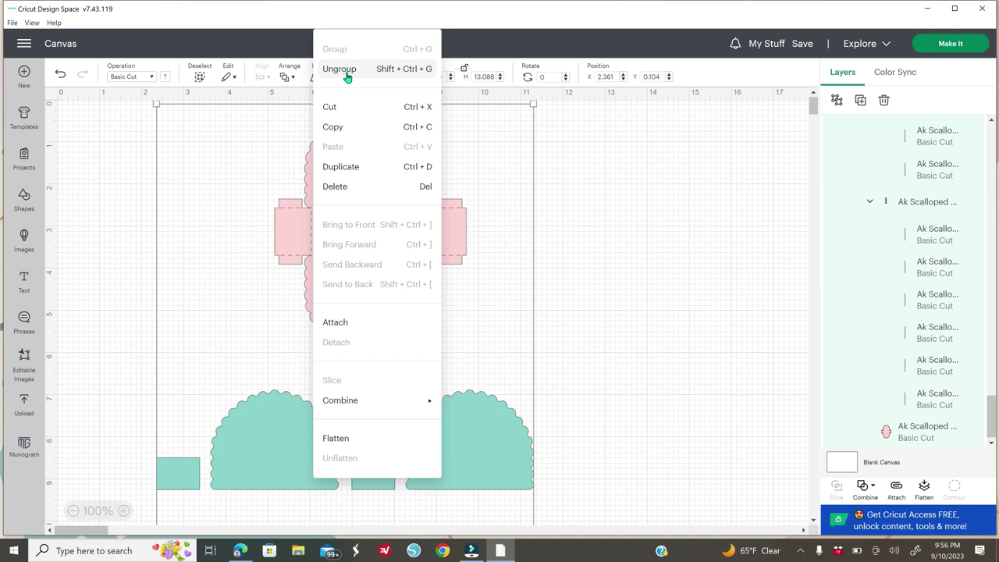
{"action": "left_click", "coordinate": [347, 70]}
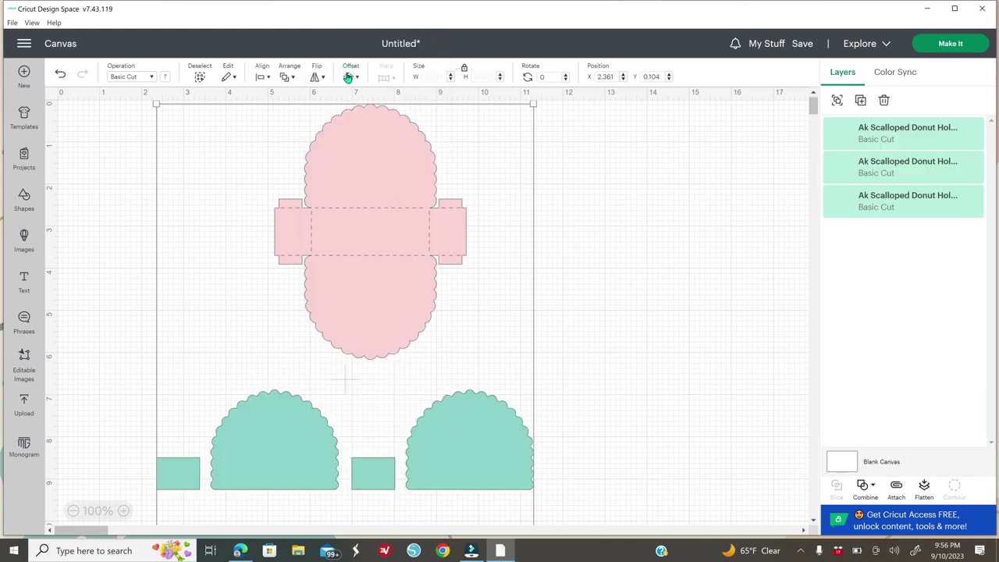
{"action": "left_click", "coordinate": [72, 512]}
{"action": "left_click", "coordinate": [478, 383]}
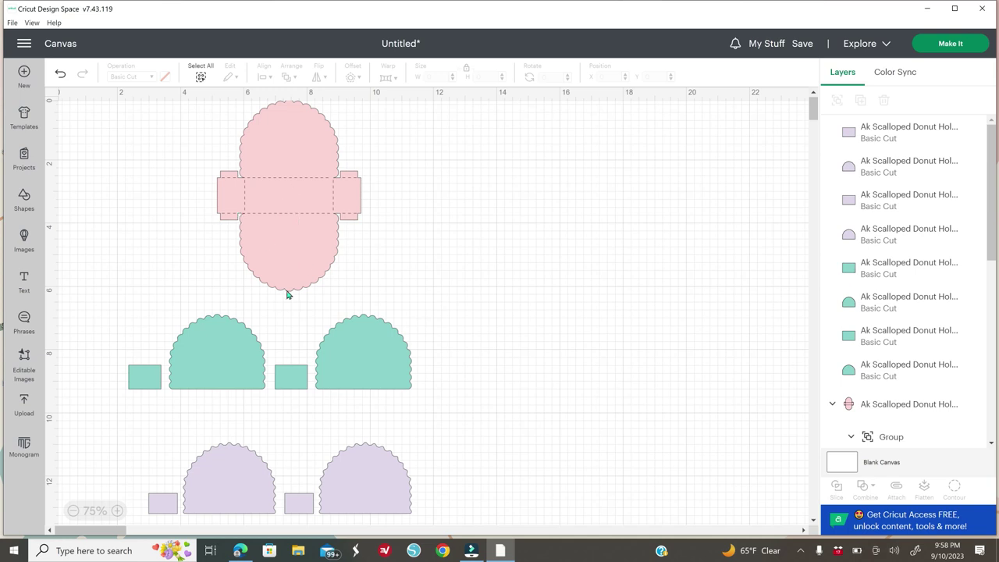
Step: Change the machine the project is optimized for to Cricut Maker
{"action": "left_click", "coordinate": [116, 512]}
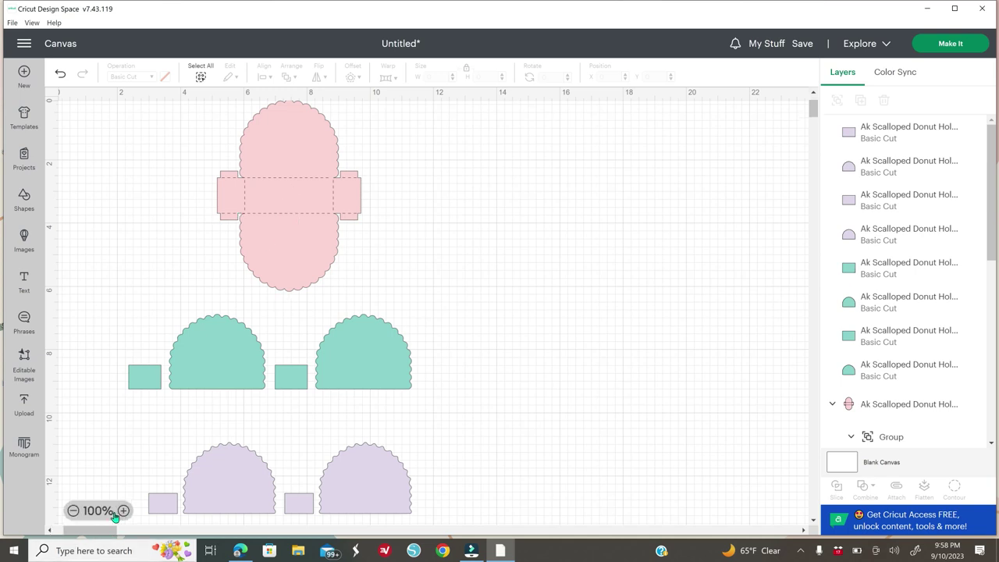
{"action": "scroll", "coordinate": [207, 469], "scroll_direction": "up", "scroll_amount": 2}
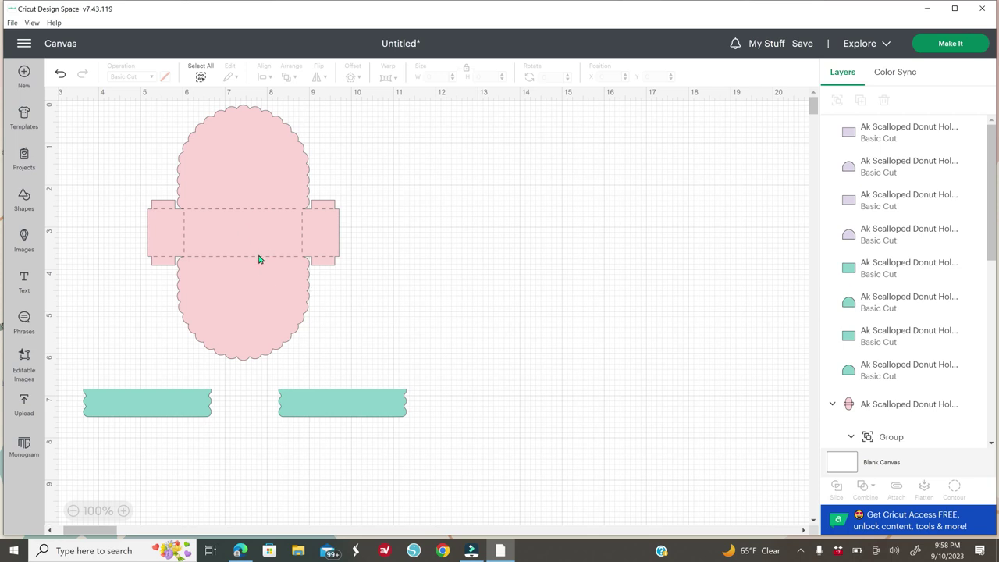
{"action": "left_click", "coordinate": [883, 47]}
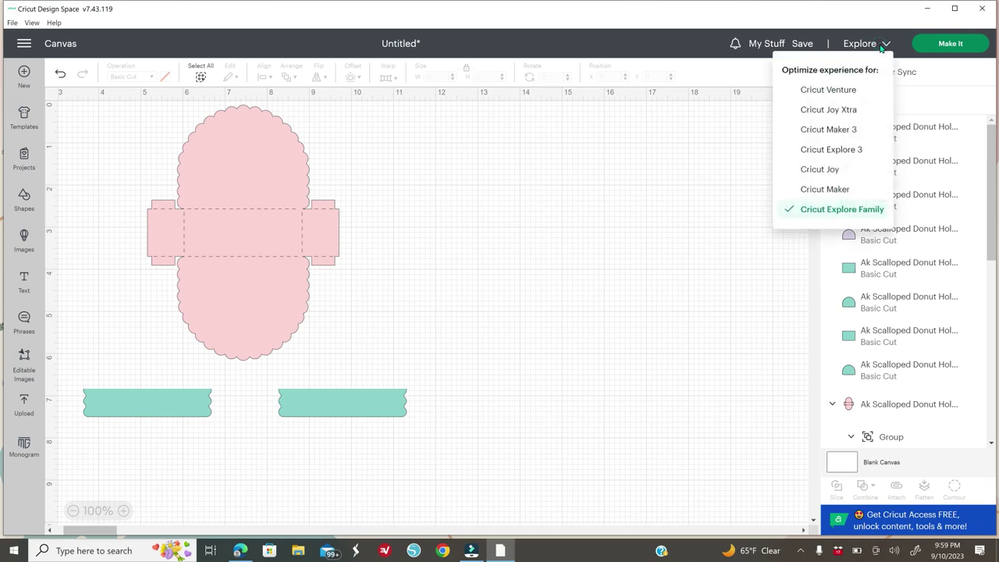
{"action": "left_click", "coordinate": [825, 189]}
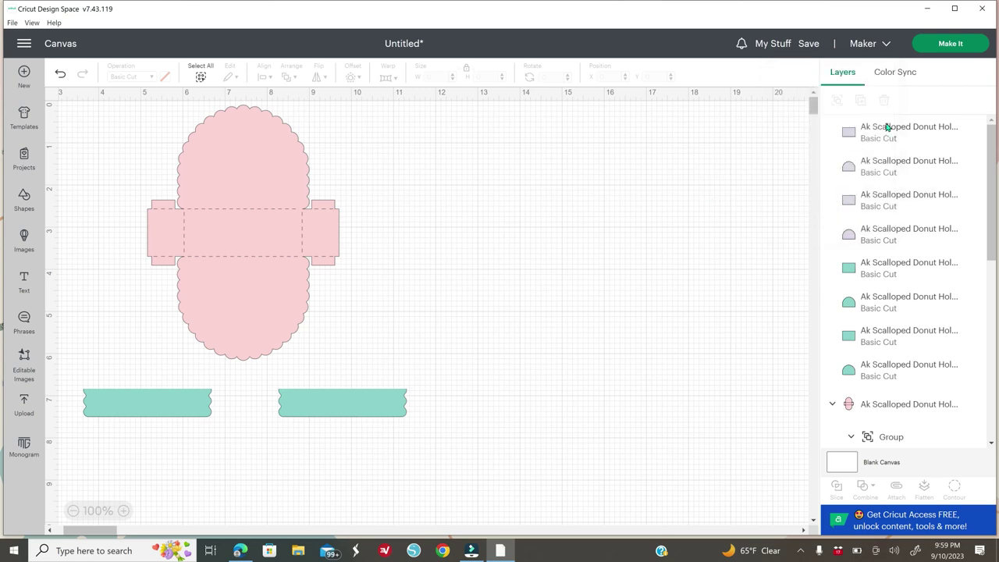
Step: Preview how the pieces are laid out on each cutting mat, including the red mat, and return to the canvas
{"action": "left_click", "coordinate": [941, 46]}
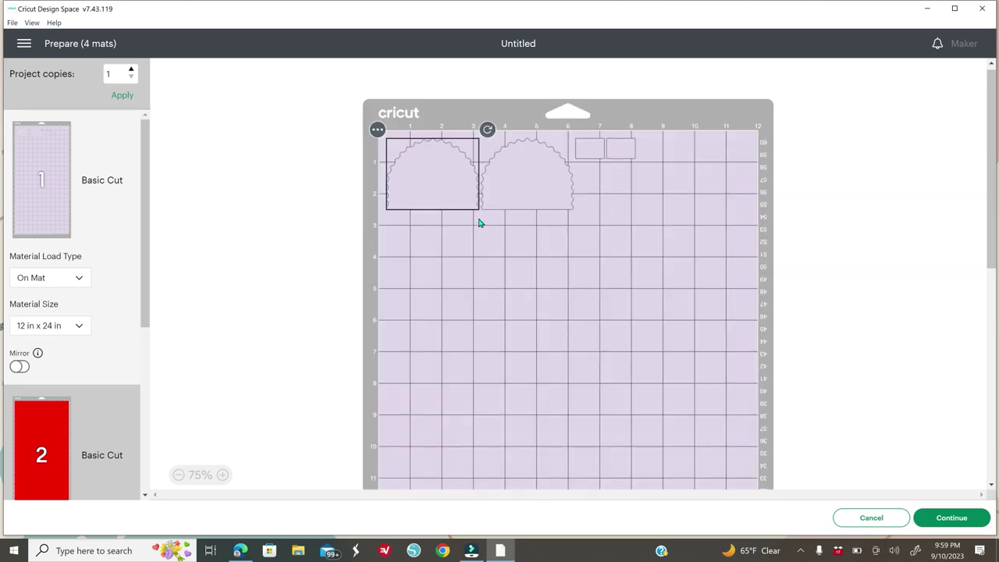
{"action": "scroll", "coordinate": [265, 359], "scroll_direction": "down", "scroll_amount": 3}
{"action": "scroll", "coordinate": [719, 451], "scroll_direction": "down", "scroll_amount": 3}
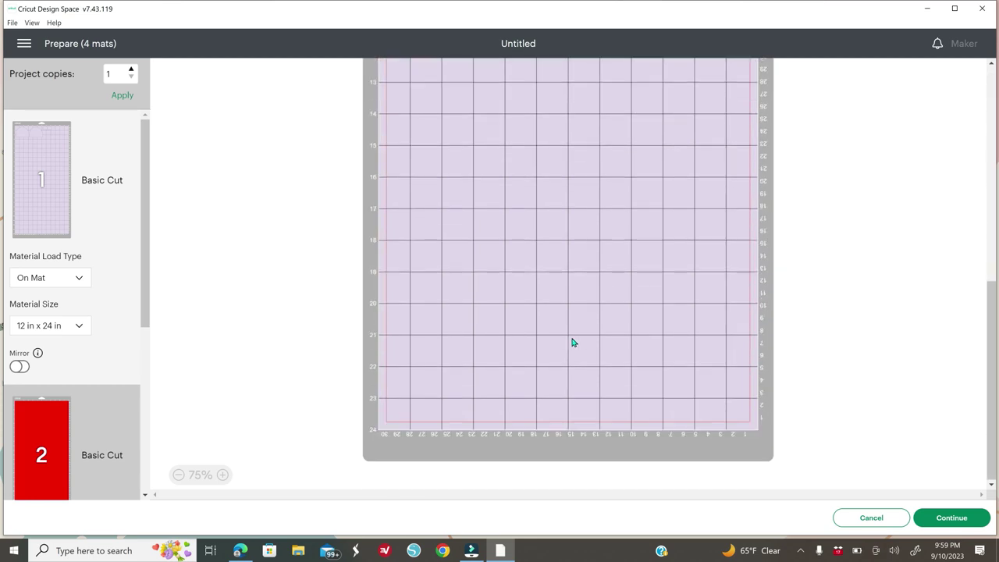
{"action": "left_click", "coordinate": [35, 422]}
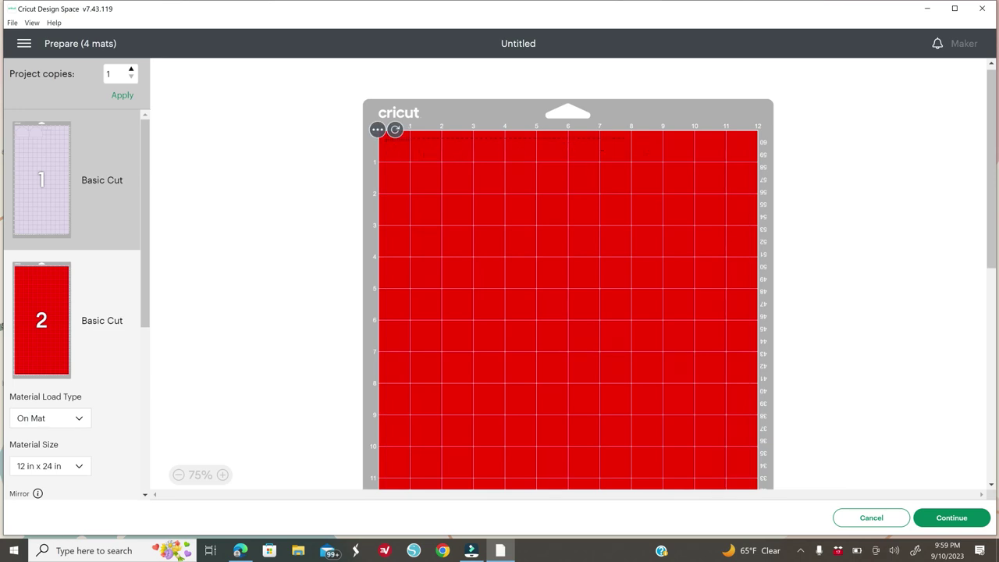
{"action": "scroll", "coordinate": [92, 320], "scroll_direction": "down", "scroll_amount": 3}
{"action": "scroll", "coordinate": [89, 330], "scroll_direction": "down", "scroll_amount": 2}
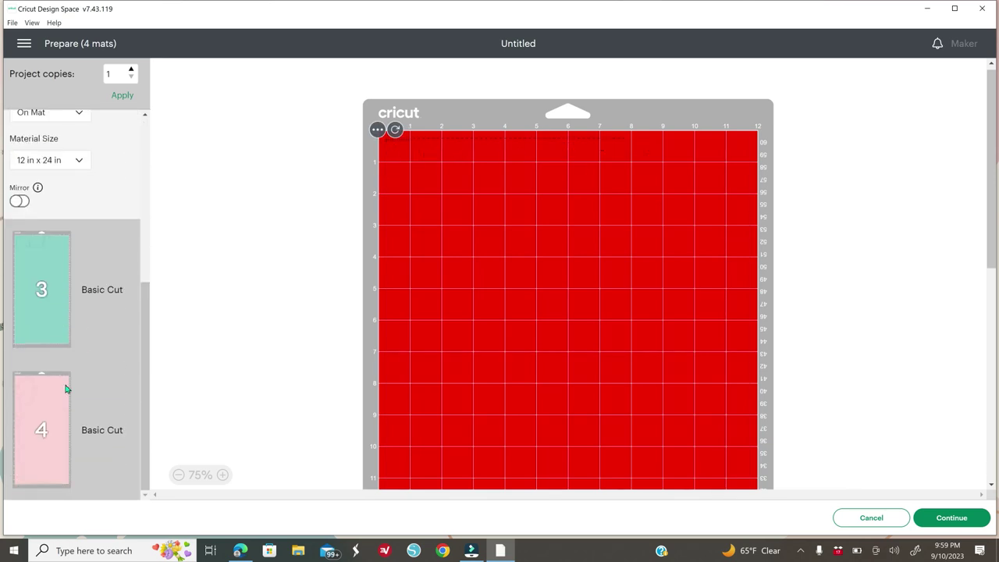
{"action": "scroll", "coordinate": [68, 390], "scroll_direction": "up", "scroll_amount": 5}
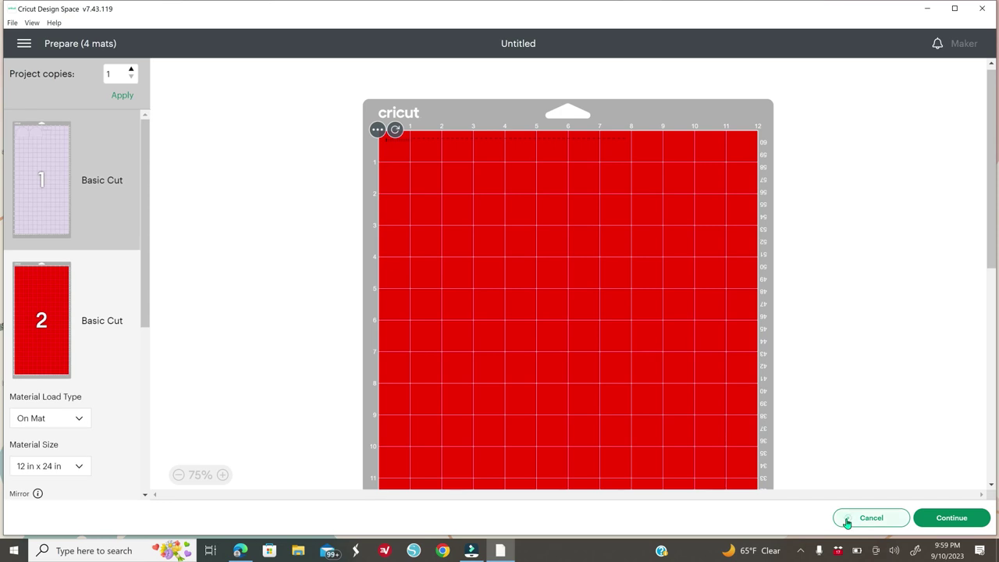
{"action": "left_click", "coordinate": [848, 519]}
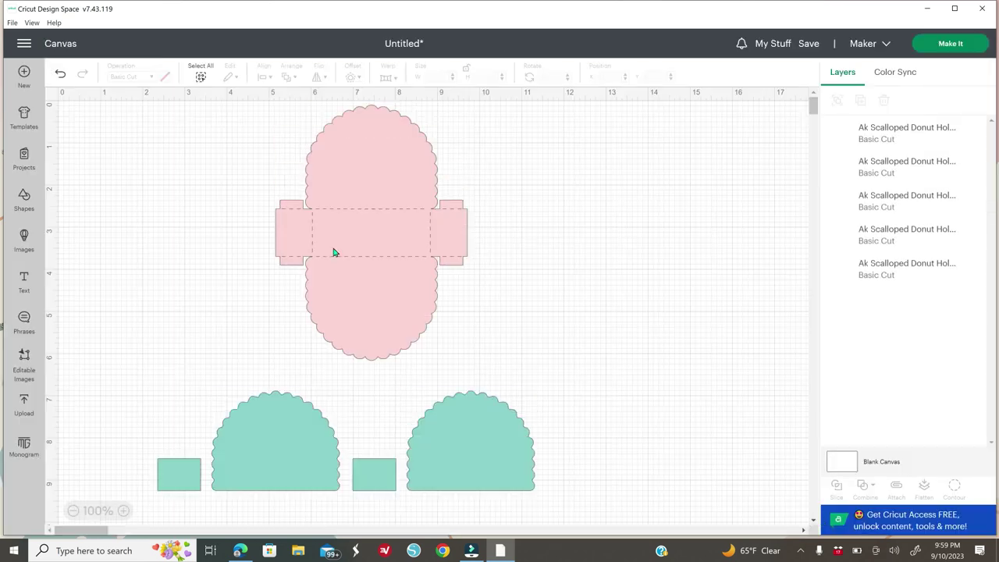
Step: Ungroup the pink donut holder base and attach its dashed fold lines to the scalloped shape
{"action": "left_click", "coordinate": [354, 201]}
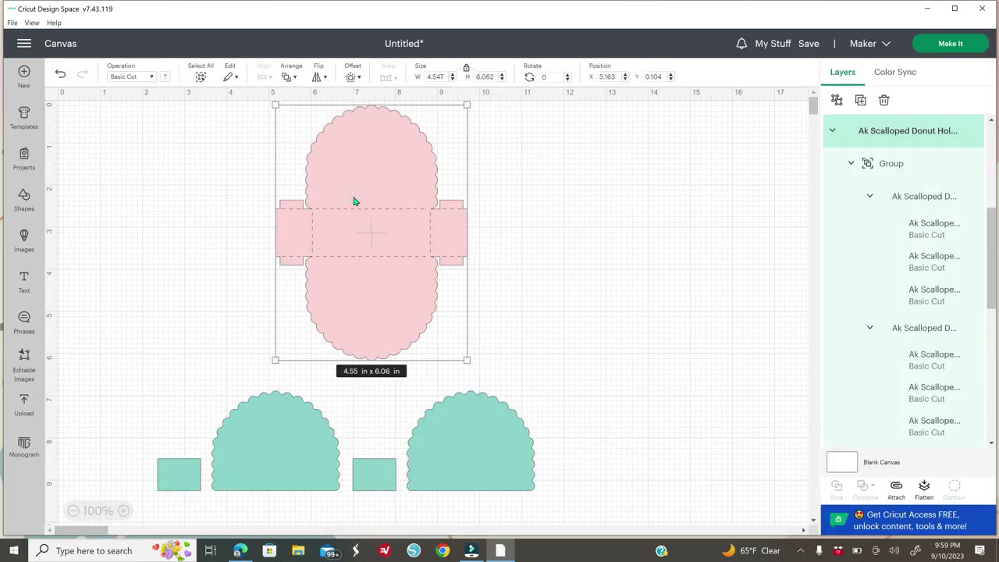
{"action": "right_click", "coordinate": [353, 185]}
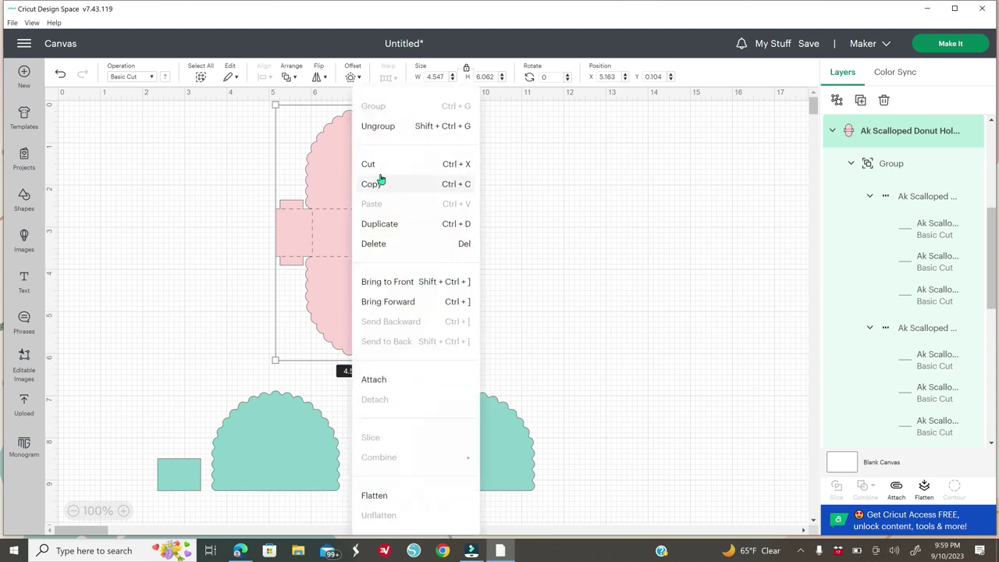
{"action": "left_click", "coordinate": [386, 128]}
{"action": "left_click_drag", "start_coordinate": [211, 110], "coordinate": [581, 381]}
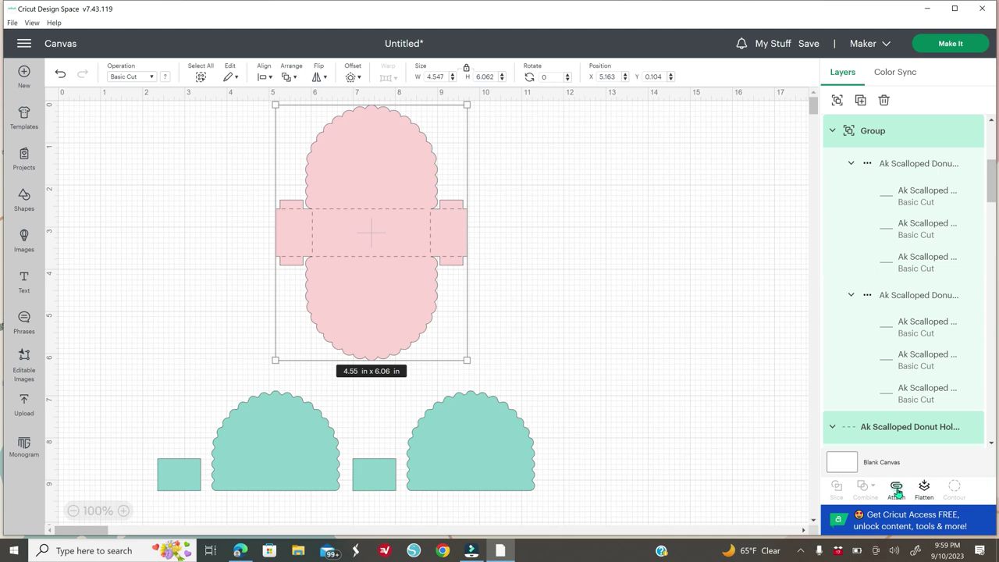
{"action": "left_click", "coordinate": [897, 490]}
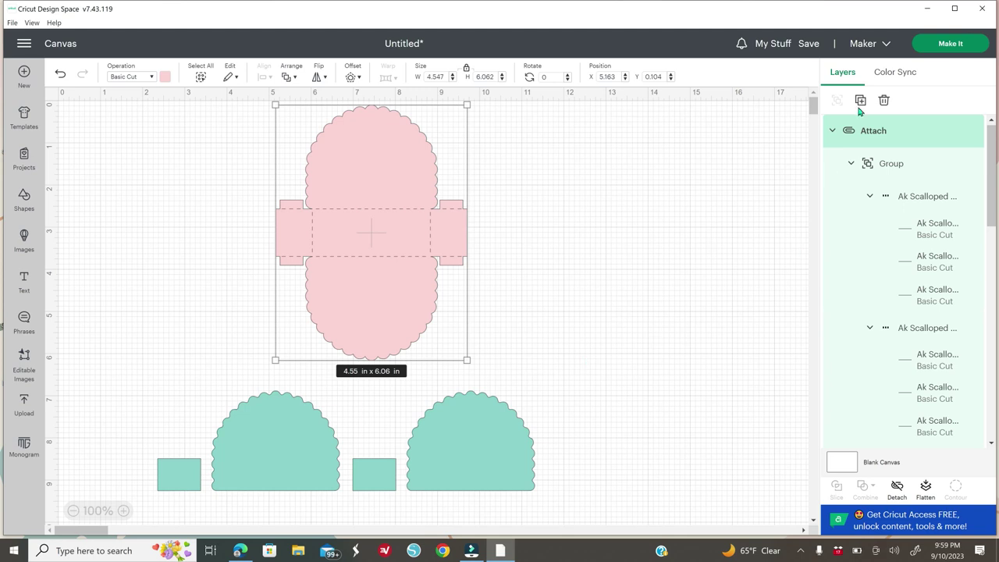
Step: Check the pink donut holder base with its fold lines in the mat preview and return to the canvas
{"action": "left_click", "coordinate": [946, 44]}
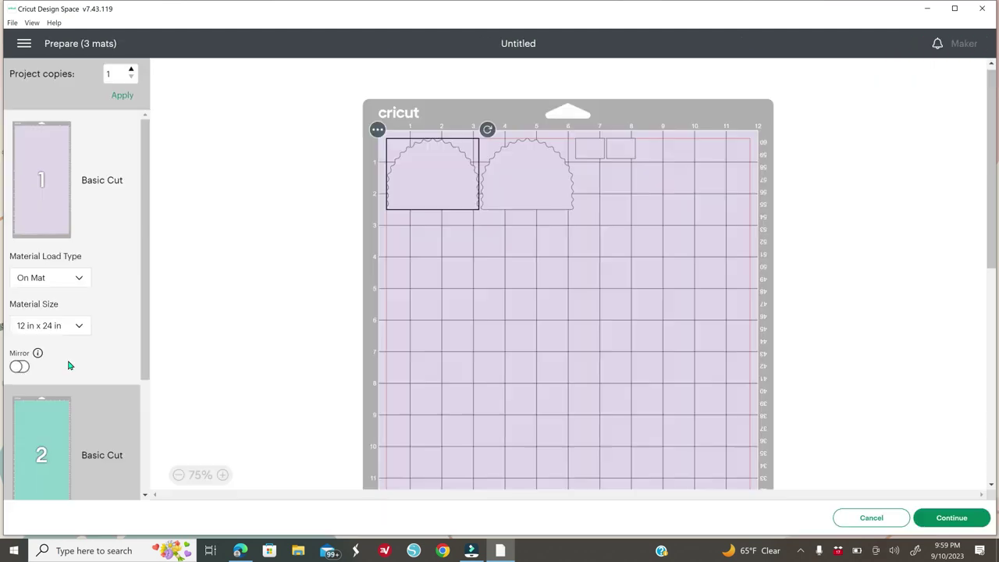
{"action": "scroll", "coordinate": [47, 352], "scroll_direction": "down", "scroll_amount": 3}
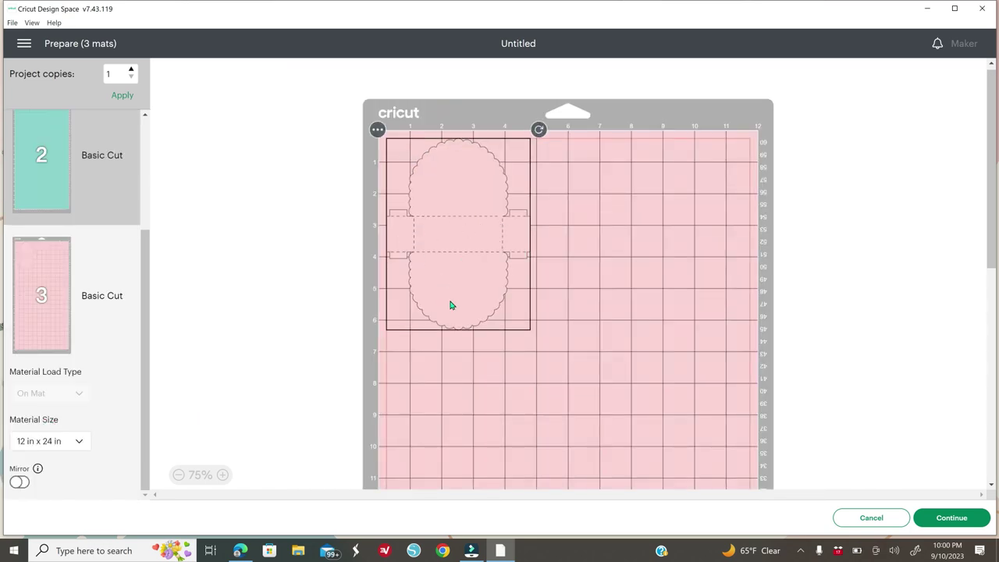
{"action": "left_click", "coordinate": [876, 525]}
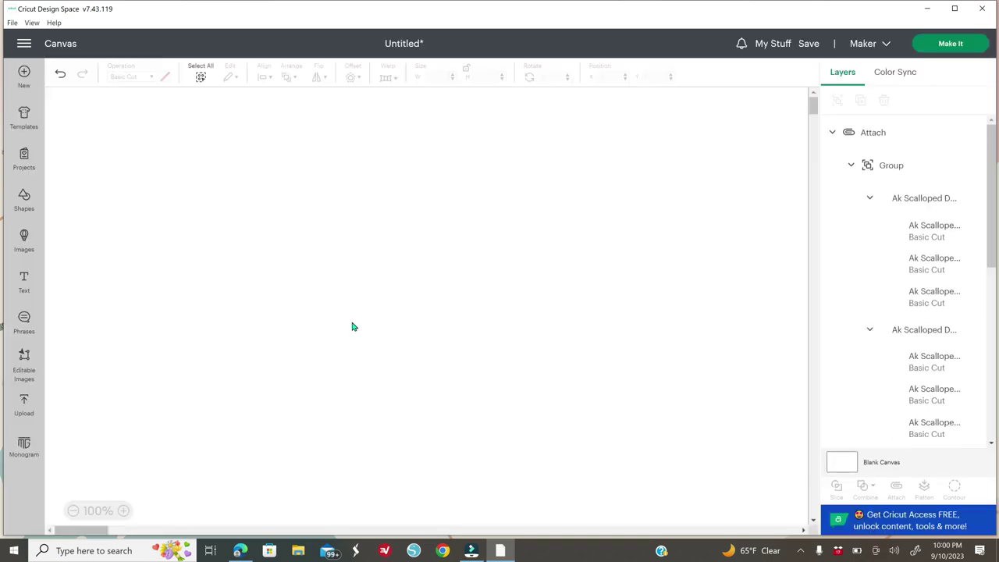
Step: Add the uploaded donut pattern to the canvas and send it to the back, behind the template pieces
{"action": "scroll", "coordinate": [353, 326], "scroll_direction": "down", "scroll_amount": 10}
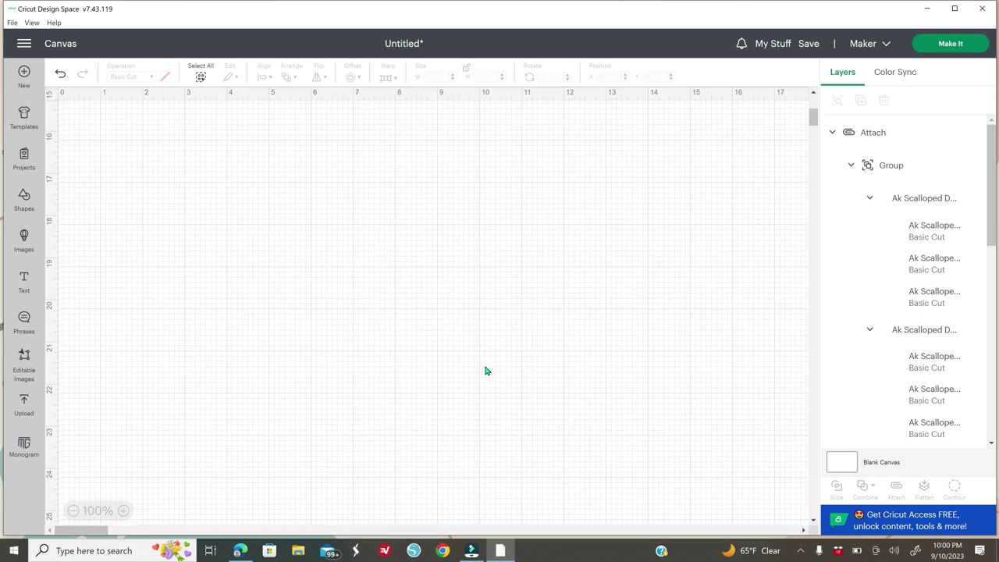
{"action": "scroll", "coordinate": [484, 370], "scroll_direction": "up", "scroll_amount": 3}
{"action": "scroll", "coordinate": [520, 357], "scroll_direction": "up", "scroll_amount": 4}
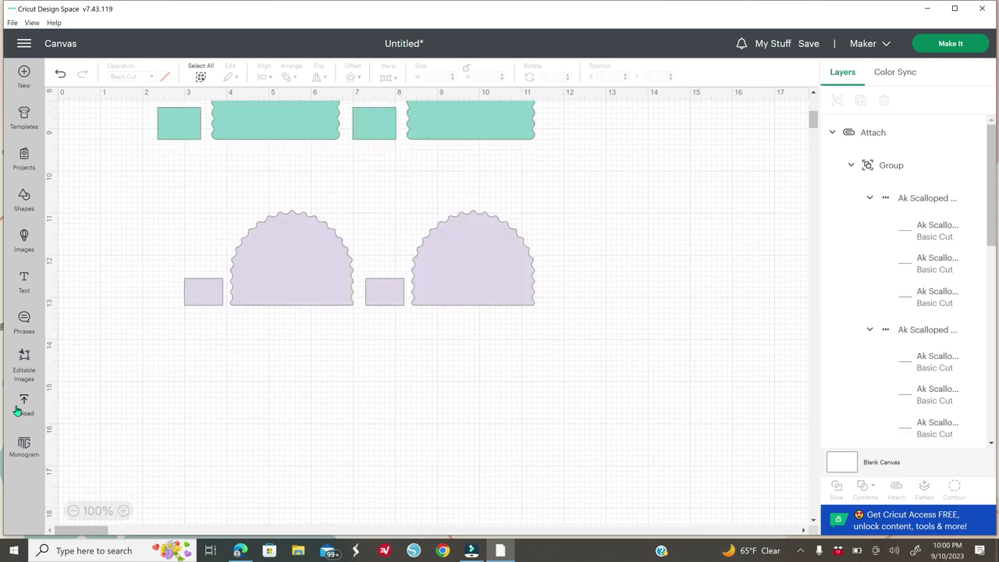
{"action": "left_click", "coordinate": [17, 410]}
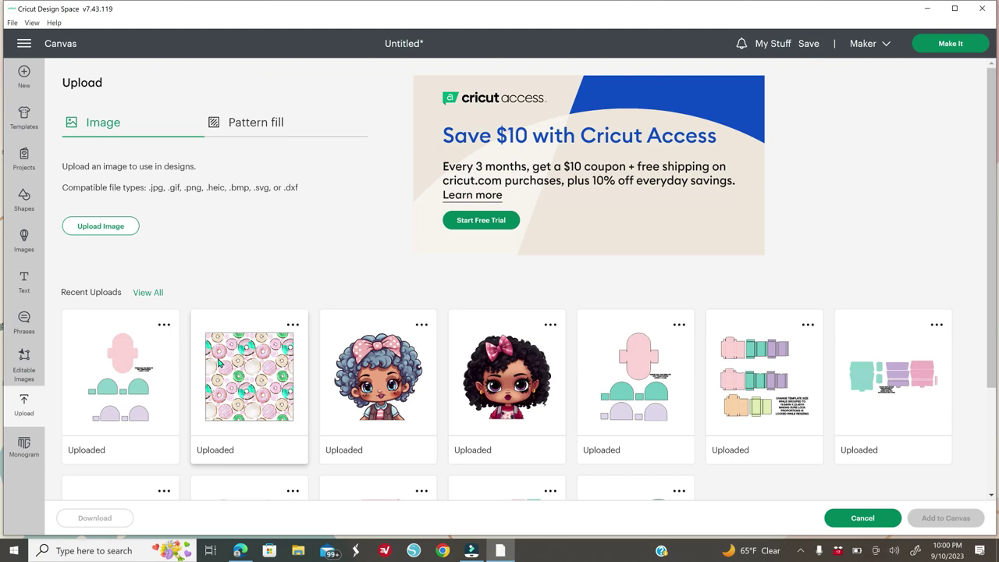
{"action": "left_click", "coordinate": [246, 374]}
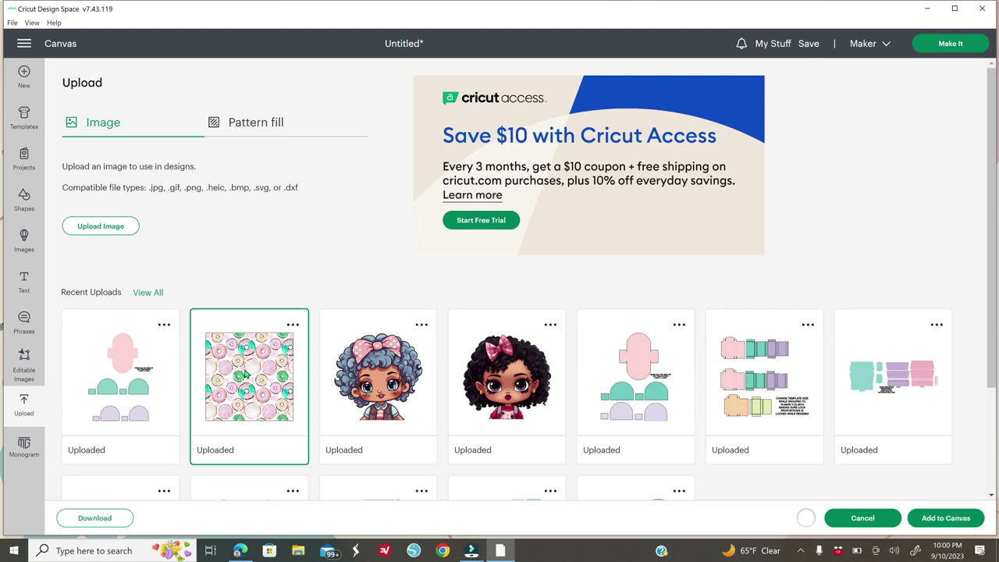
{"action": "left_click", "coordinate": [920, 519]}
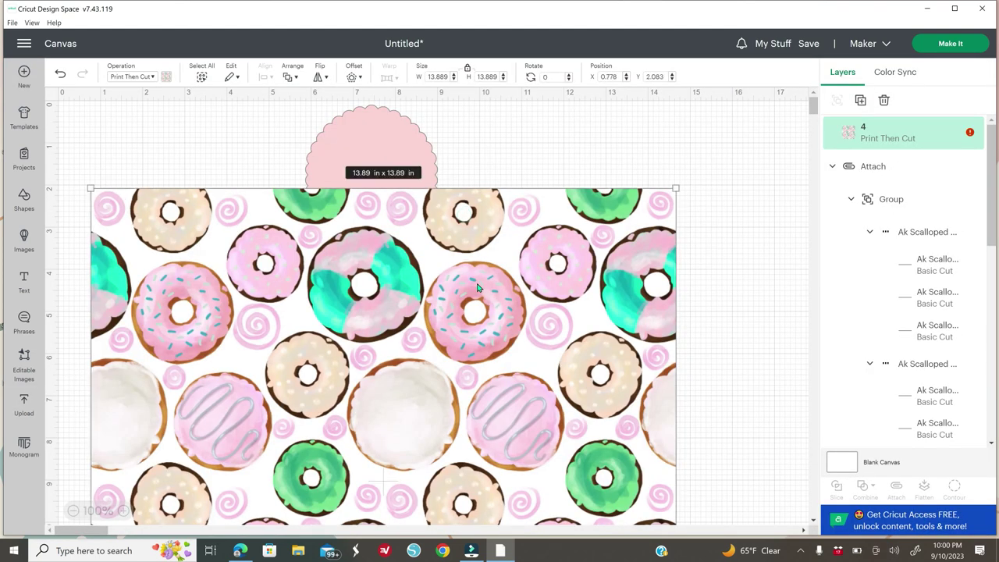
{"action": "right_click", "coordinate": [477, 287]}
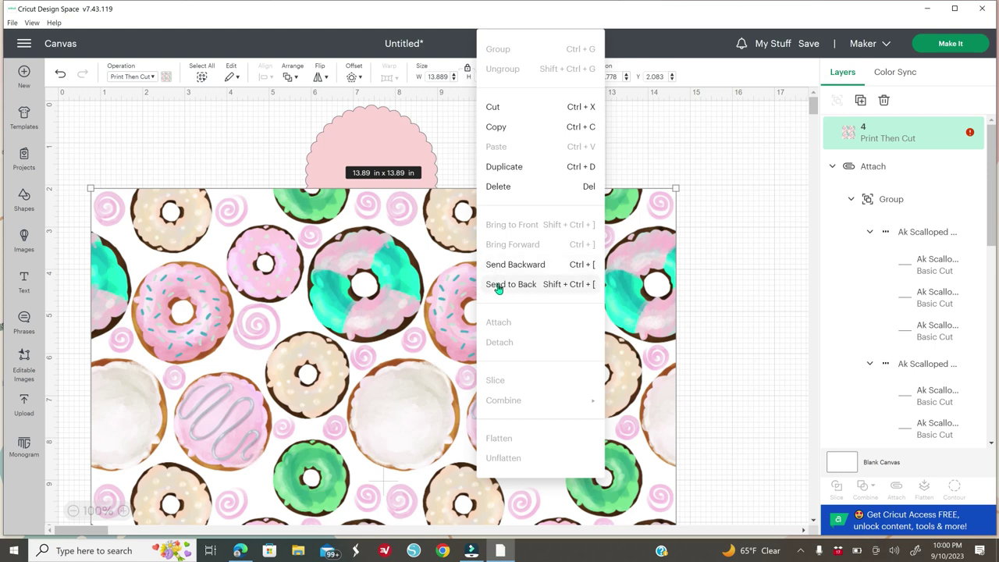
{"action": "left_click", "coordinate": [500, 287]}
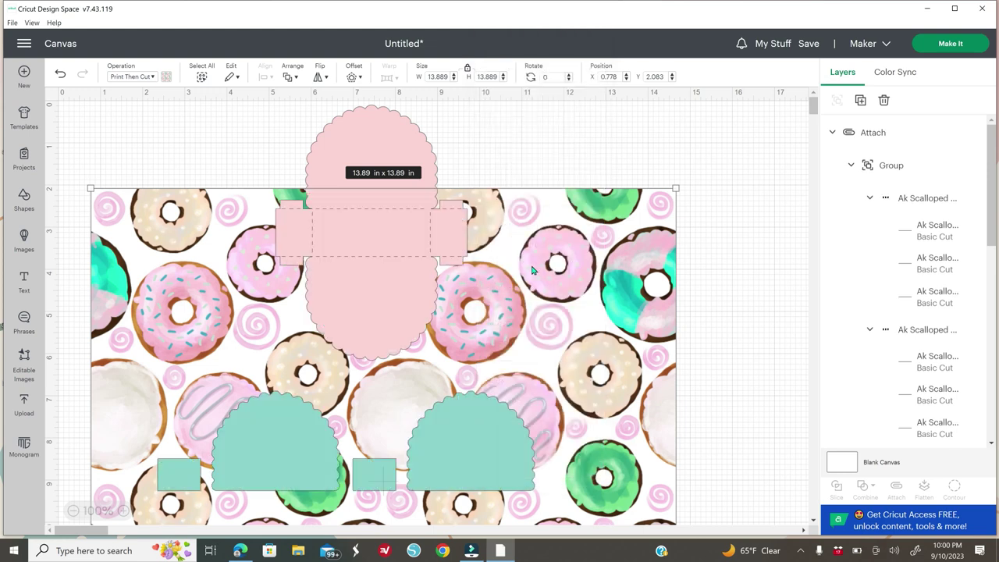
Step: Scale the donut pattern down to about 6.44 in square and place it behind the lavender pieces
{"action": "scroll", "coordinate": [654, 173], "scroll_direction": "down", "scroll_amount": 5}
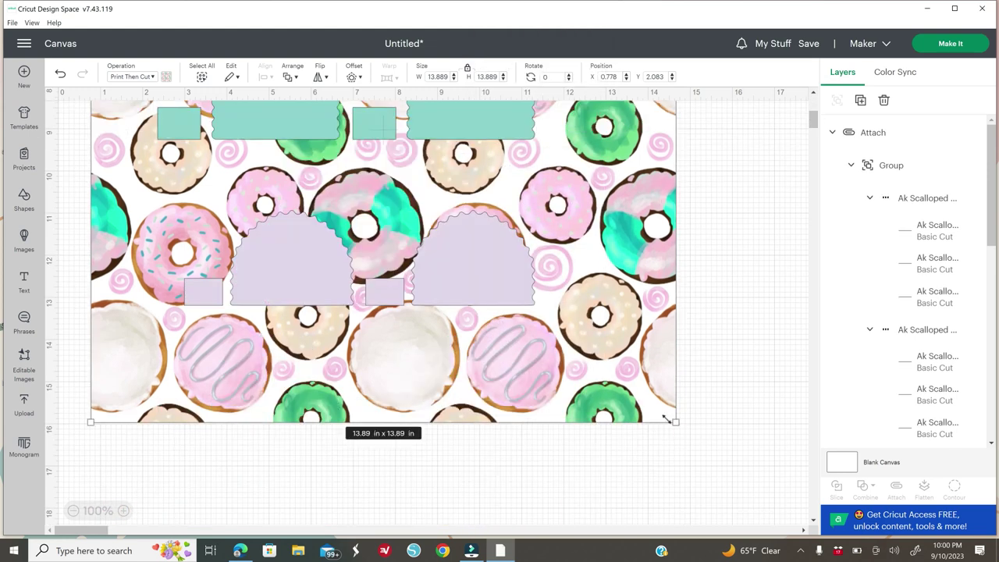
{"action": "left_click_drag", "start_coordinate": [675, 422], "coordinate": [548, 294]}
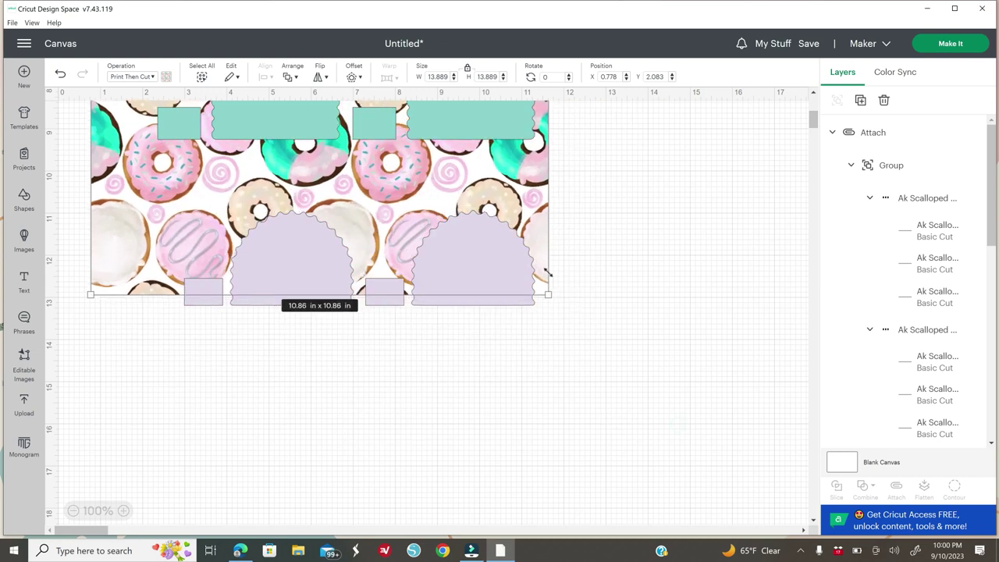
{"action": "left_click_drag", "start_coordinate": [388, 181], "coordinate": [425, 345]}
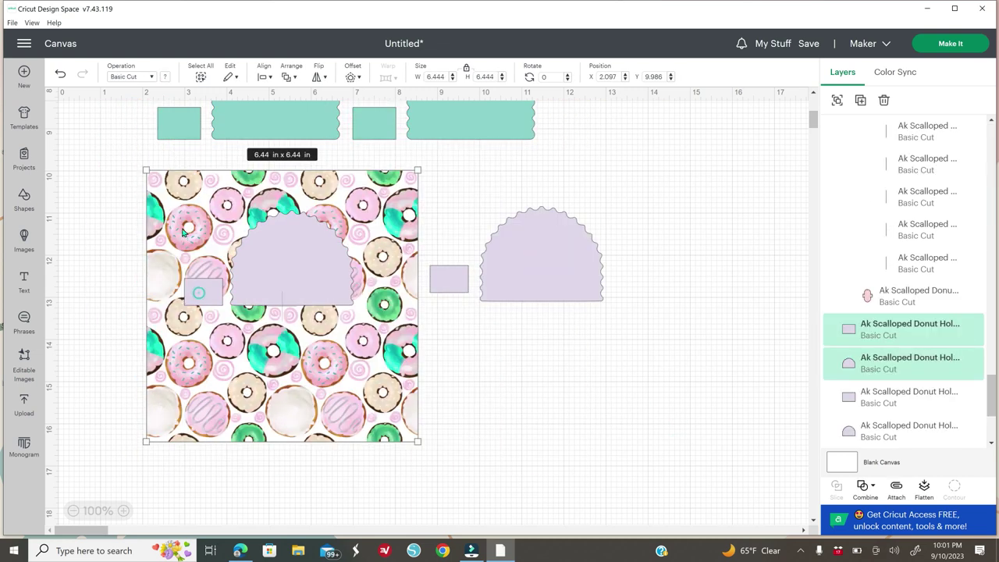
Step: Arrange both lavender rectangles and both lavender scalloped shapes in two rows within the donut pattern
{"action": "left_click_drag", "start_coordinate": [188, 243], "coordinate": [170, 191]}
{"action": "left_click_drag", "start_coordinate": [277, 236], "coordinate": [267, 211]}
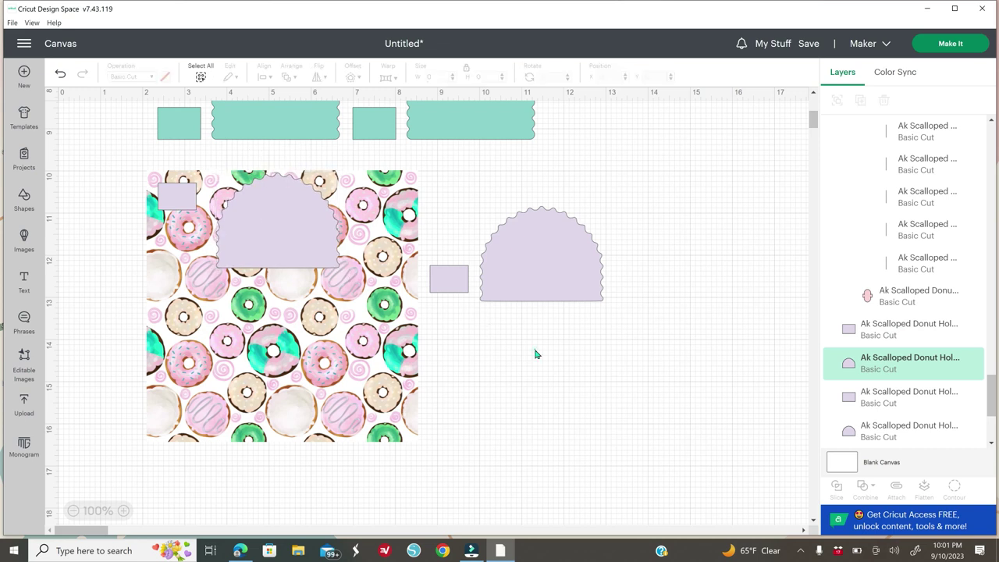
{"action": "left_click", "coordinate": [534, 349]}
{"action": "left_click_drag", "start_coordinate": [455, 284], "coordinate": [185, 337]}
{"action": "left_click_drag", "start_coordinate": [573, 266], "coordinate": [318, 340]}
{"action": "left_click", "coordinate": [629, 324]}
Step: Slice the upper lavender rectangle out of the donut pattern and move the lavender and patterned slices clear of it
{"action": "left_click", "coordinate": [183, 205]}
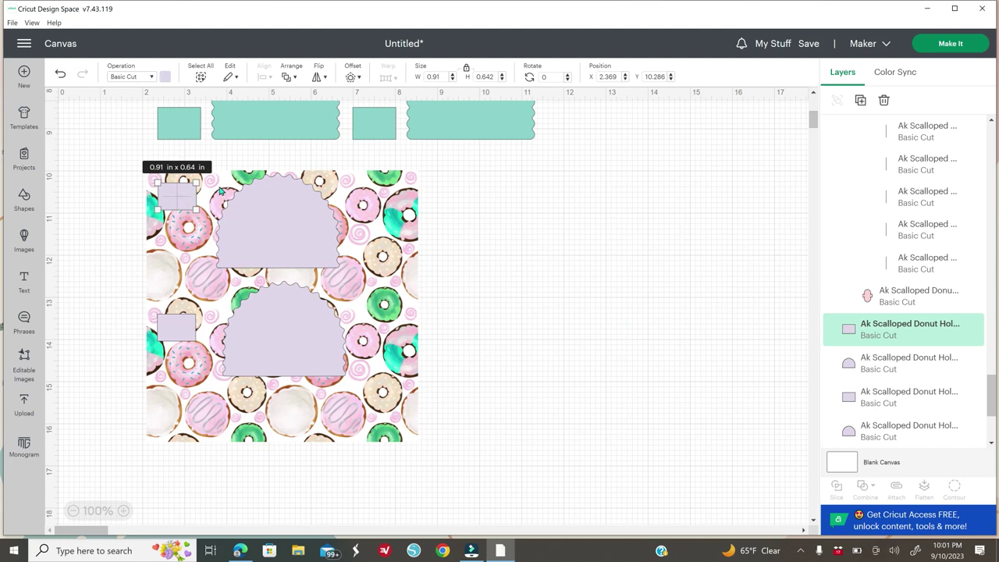
{"action": "left_click", "coordinate": [216, 185]}
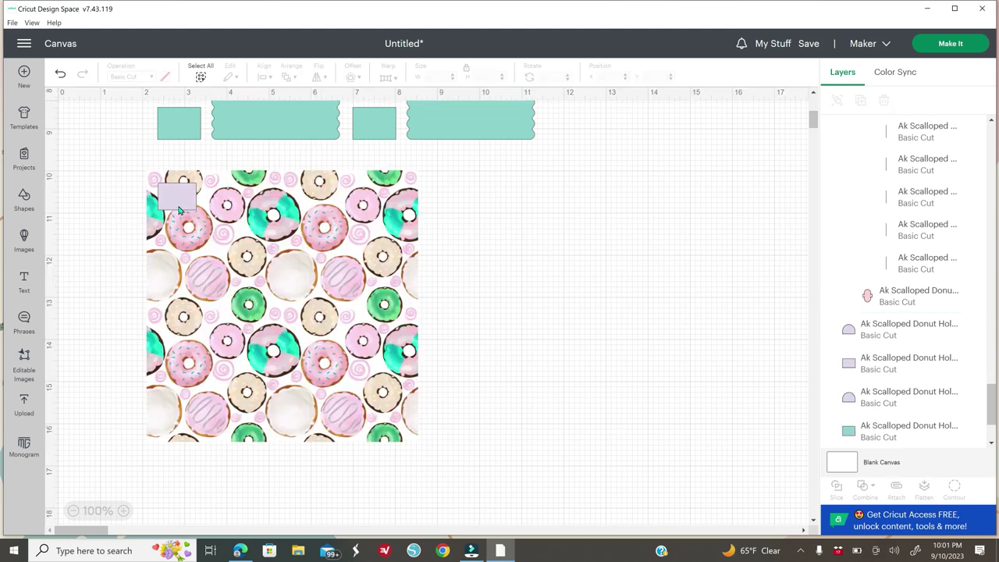
{"action": "left_click_drag", "start_coordinate": [175, 201], "coordinate": [502, 217]}
{"action": "left_click_drag", "start_coordinate": [197, 211], "coordinate": [597, 313]}
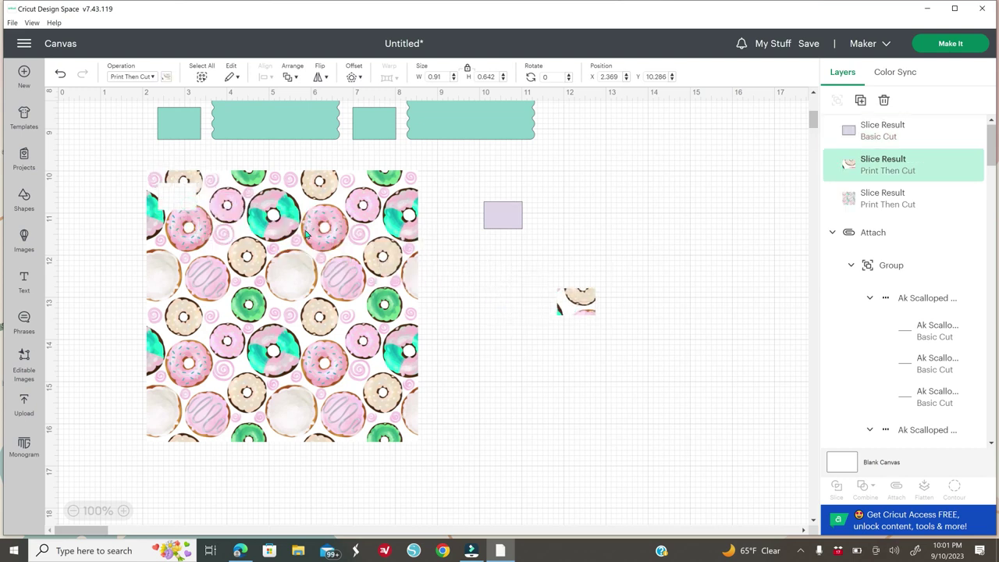
Step: Send the remaining donut pattern to the back, behind the other lavender pieces
{"action": "left_click", "coordinate": [397, 185]}
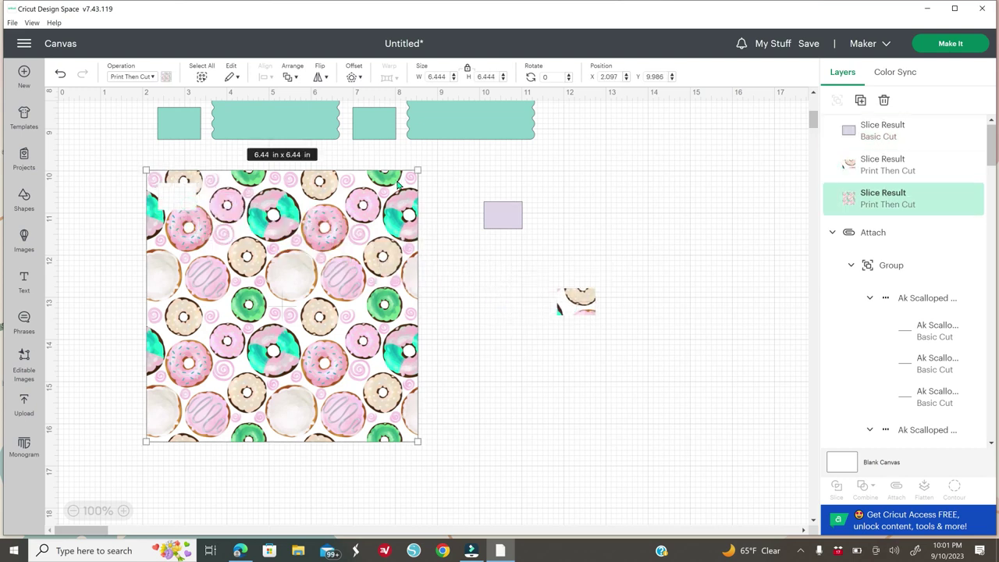
{"action": "right_click", "coordinate": [397, 297]}
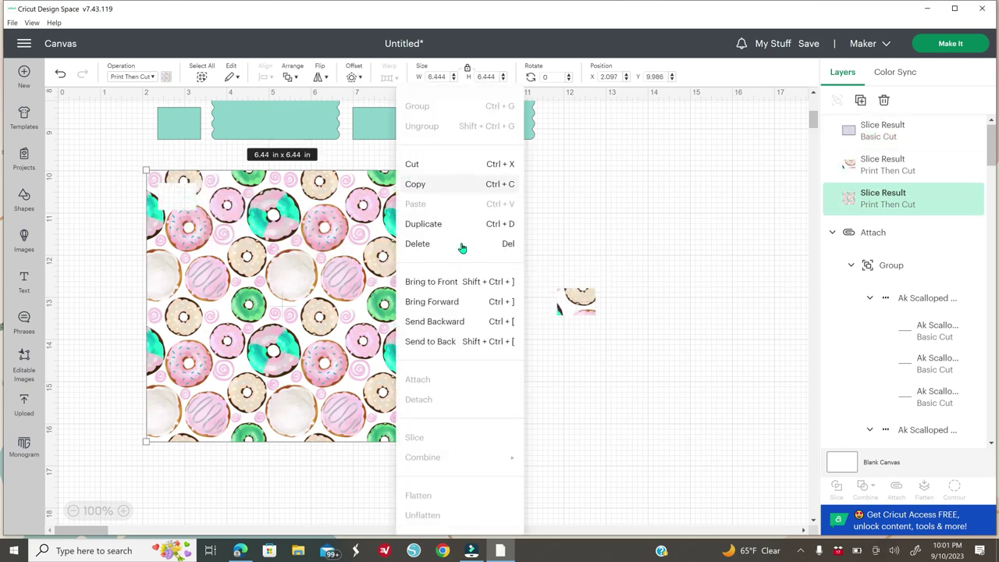
{"action": "left_click", "coordinate": [435, 321]}
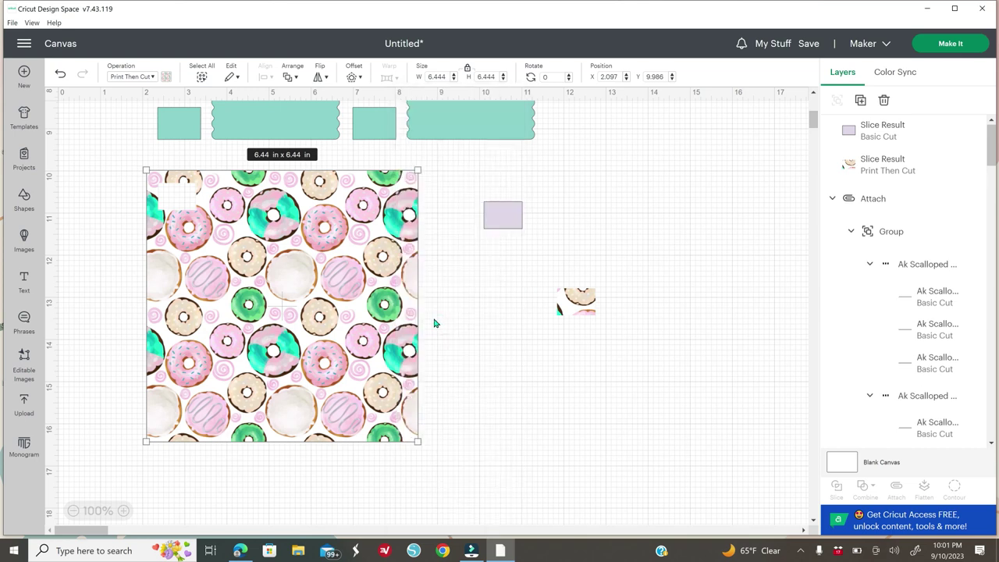
{"action": "right_click", "coordinate": [390, 293]}
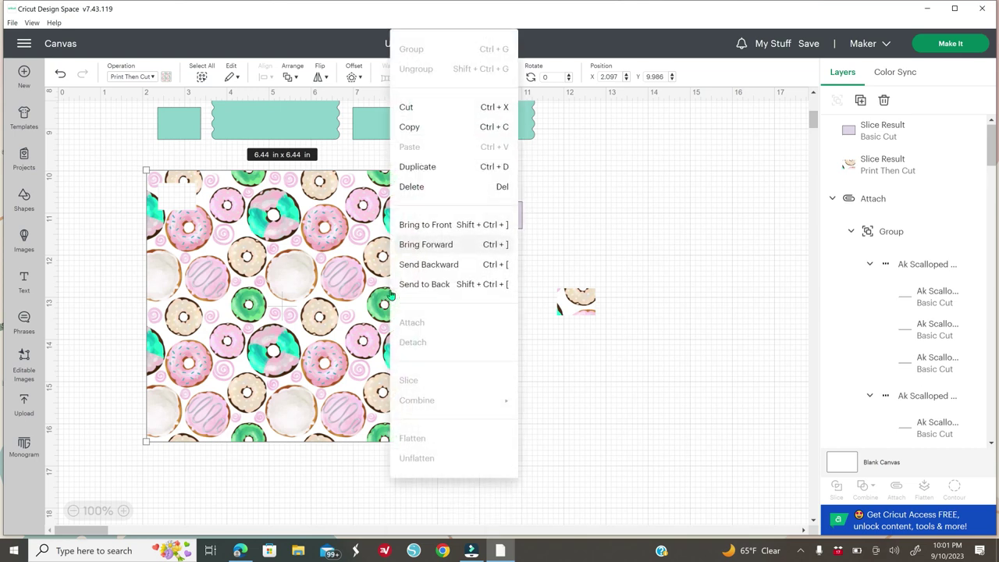
{"action": "left_click", "coordinate": [431, 285]}
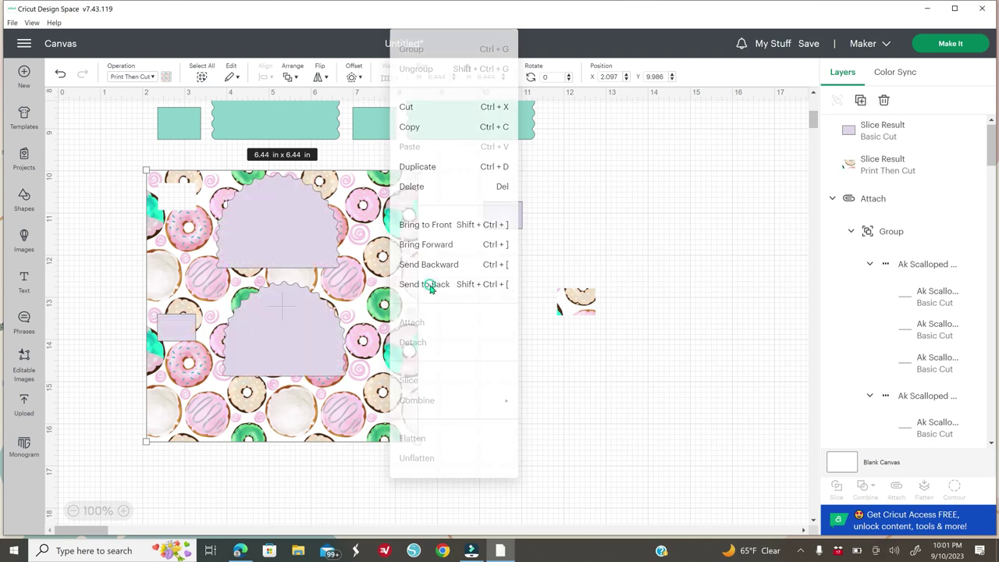
{"action": "left_click", "coordinate": [279, 246]}
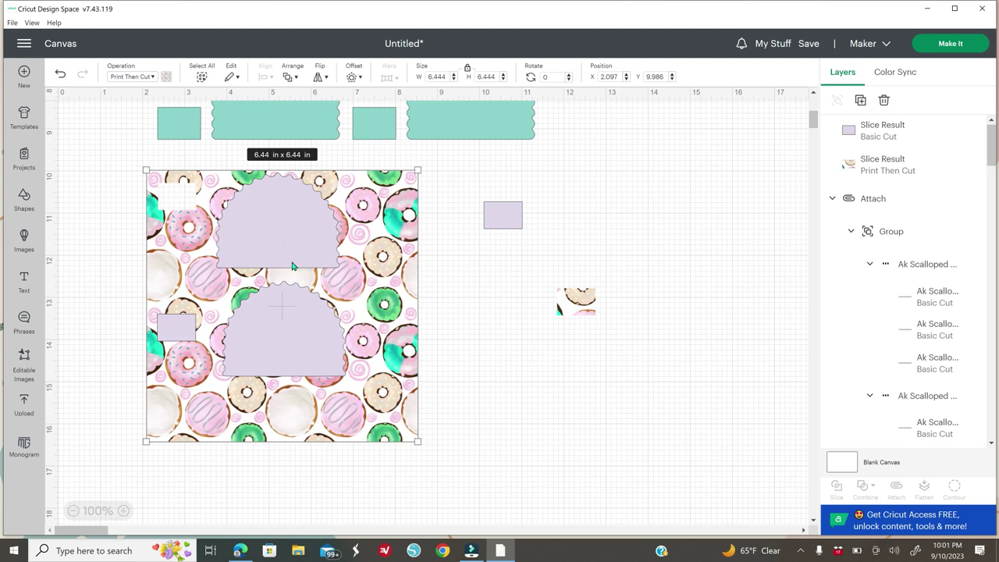
{"action": "left_click", "coordinate": [380, 329]}
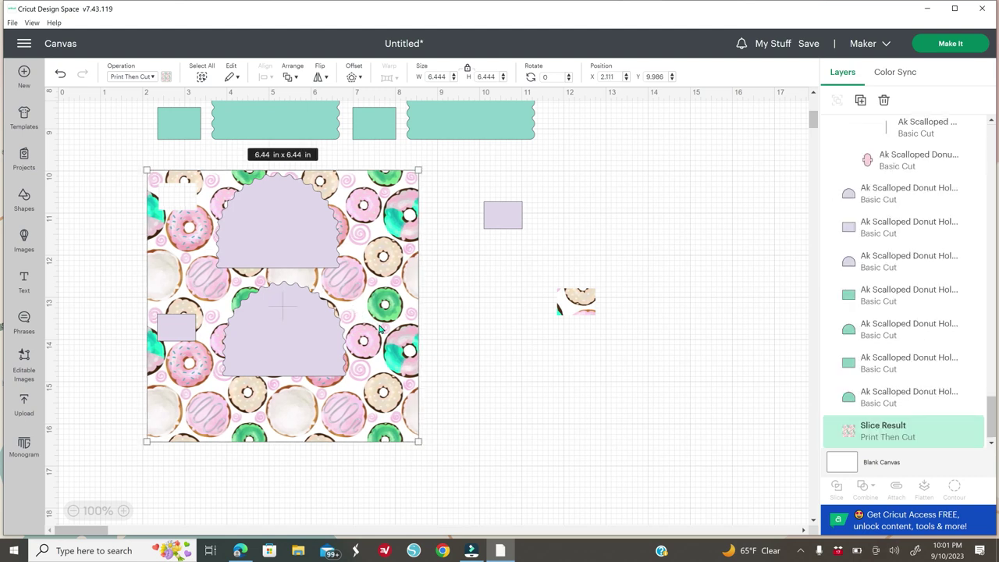
{"action": "left_click", "coordinate": [492, 390]}
Step: Slice the upper lavender scalloped shape out of the donut pattern and move its lavender slice off the pattern
{"action": "left_click", "coordinate": [291, 244]}
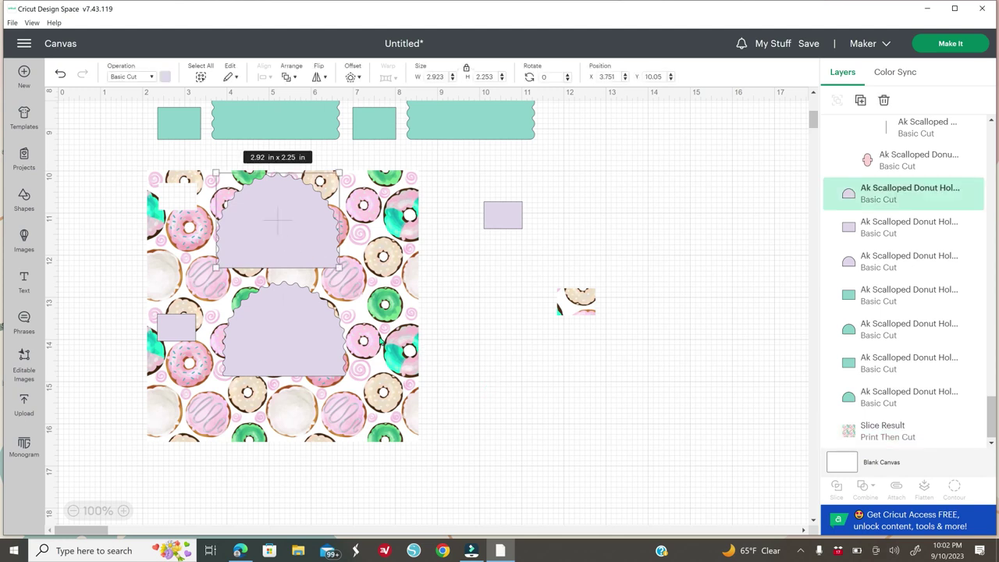
{"action": "left_click", "coordinate": [381, 337], "text": "shift"}
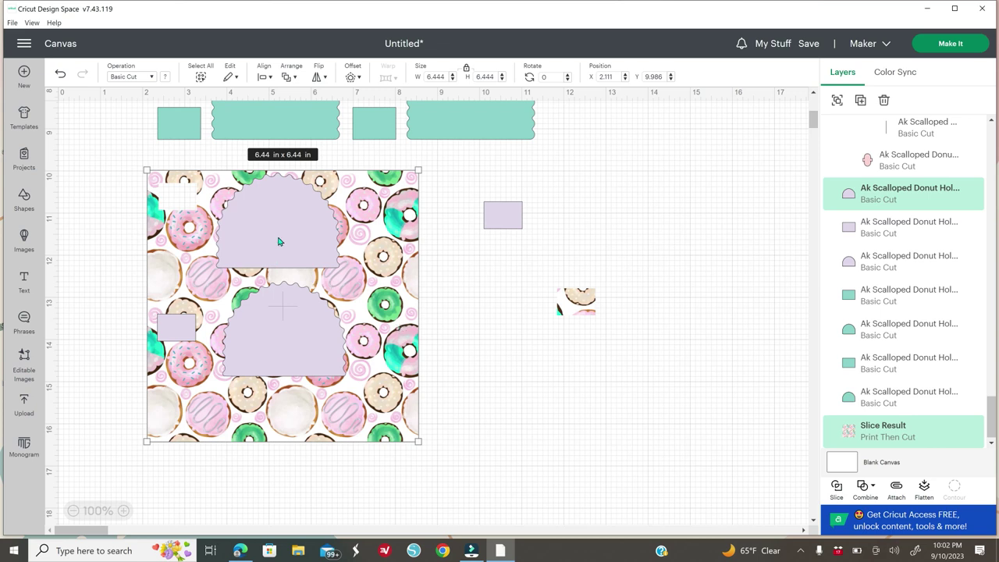
{"action": "left_click_drag", "start_coordinate": [317, 258], "coordinate": [418, 299]}
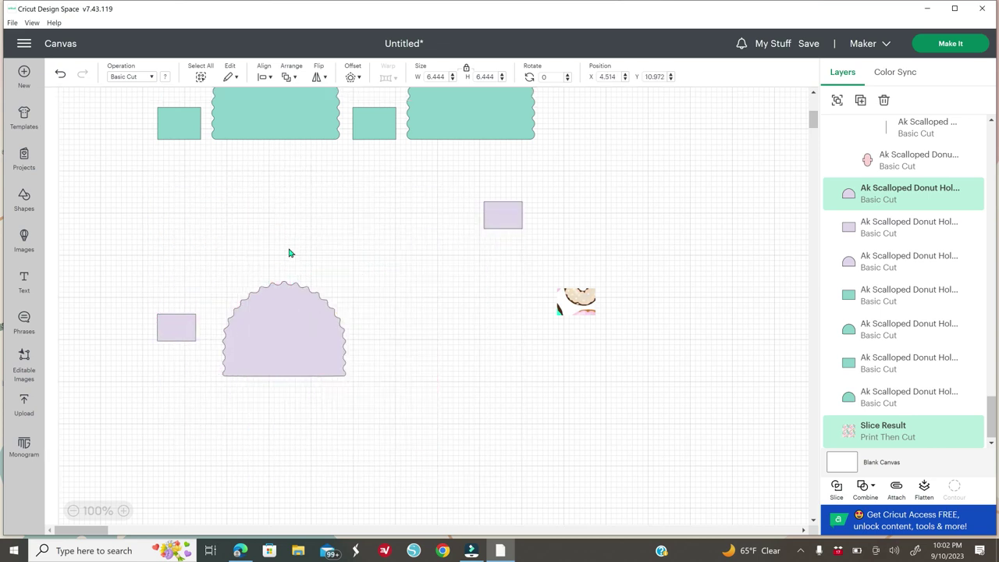
{"action": "left_click_drag", "start_coordinate": [277, 230], "coordinate": [591, 226]}
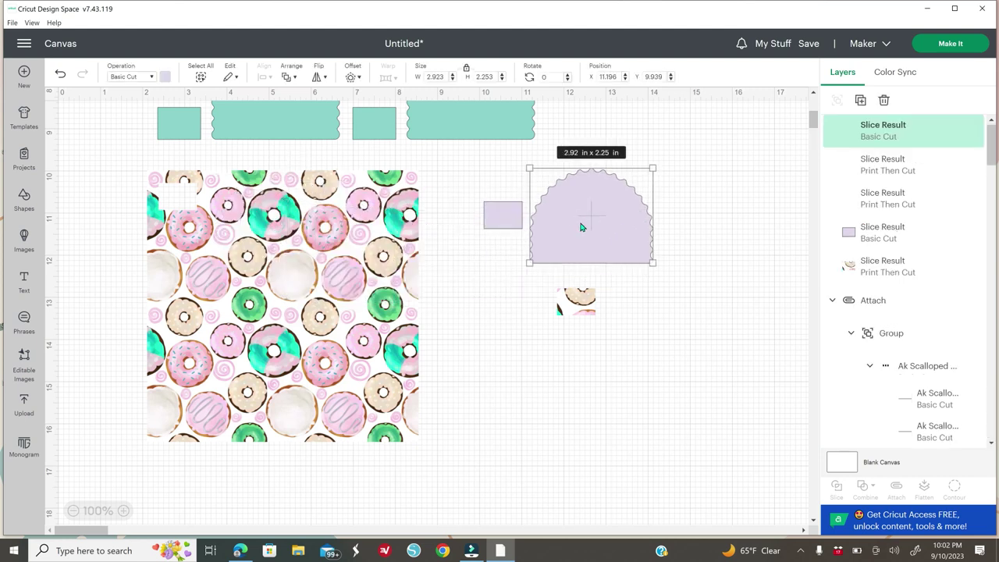
Step: Delete the leftover lavender scalloped and rectangle slices and move the donut-patterned scalloped piece beside the small patterned rectangle
{"action": "key", "text": "Delete"}
{"action": "left_click", "coordinate": [506, 220]}
{"action": "key", "text": "Delete"}
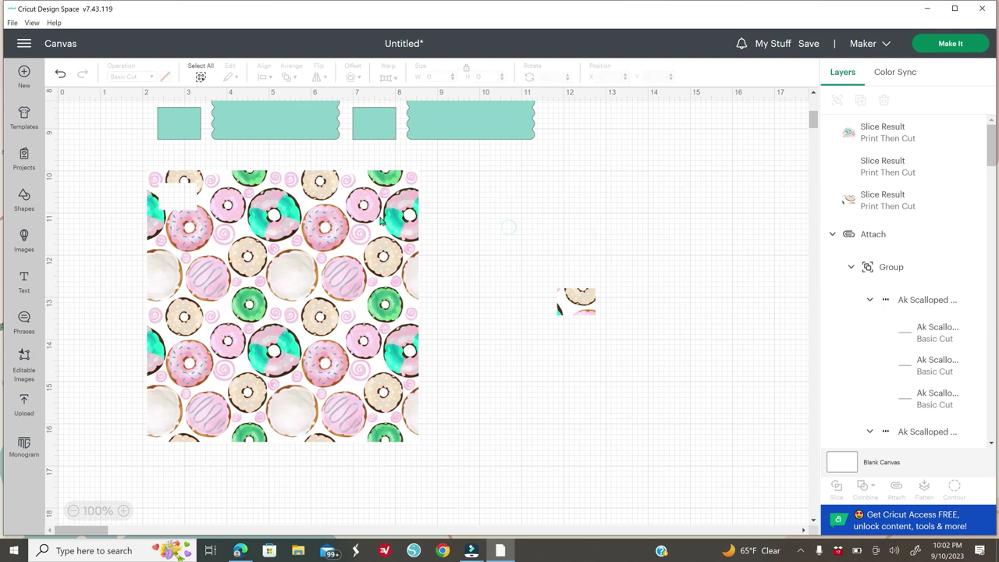
{"action": "left_click_drag", "start_coordinate": [300, 224], "coordinate": [705, 276]}
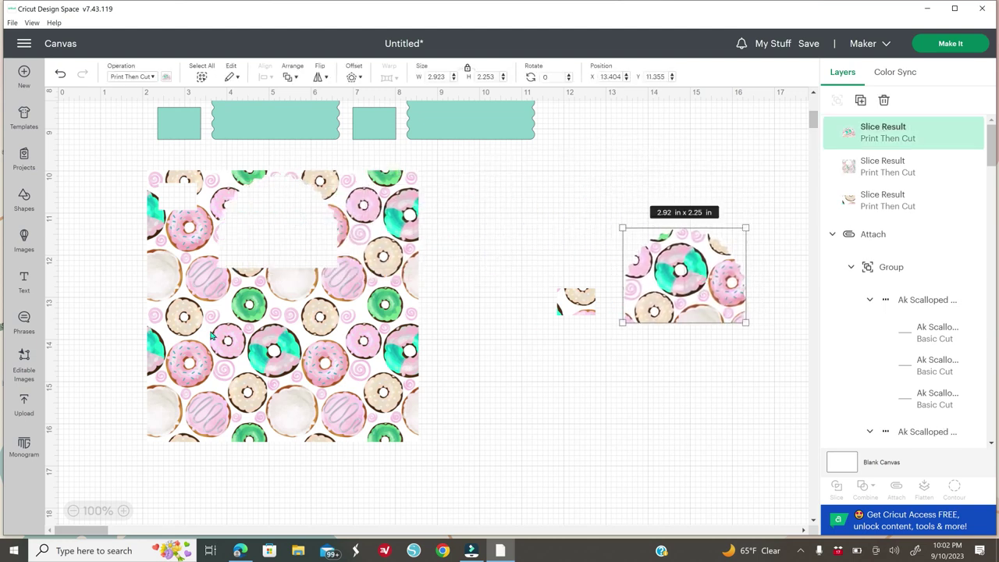
Step: Send the donut pattern with its rectangle and scalloped cutouts to the back, behind the two lower lavender pieces
{"action": "left_click", "coordinate": [158, 223]}
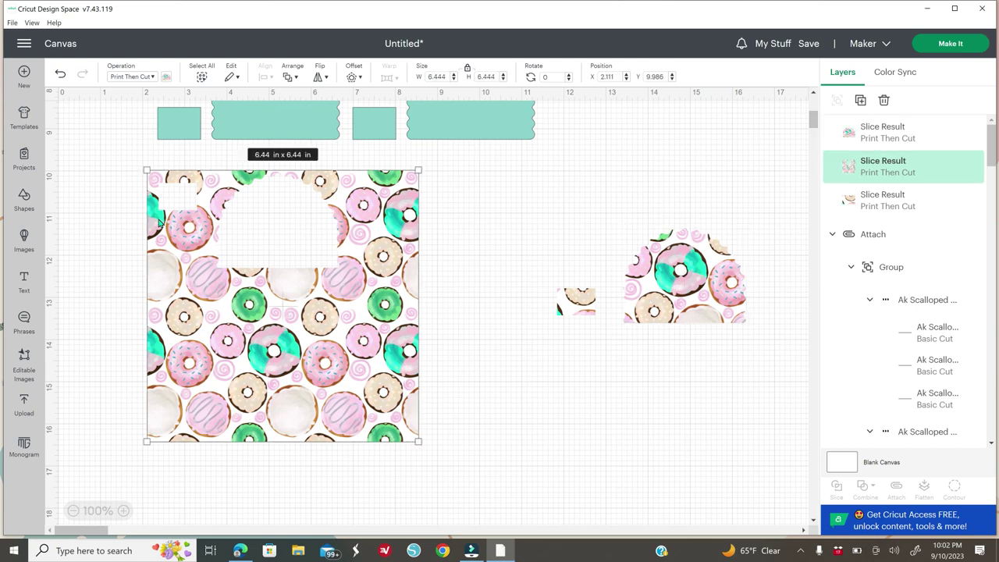
{"action": "right_click", "coordinate": [159, 223]}
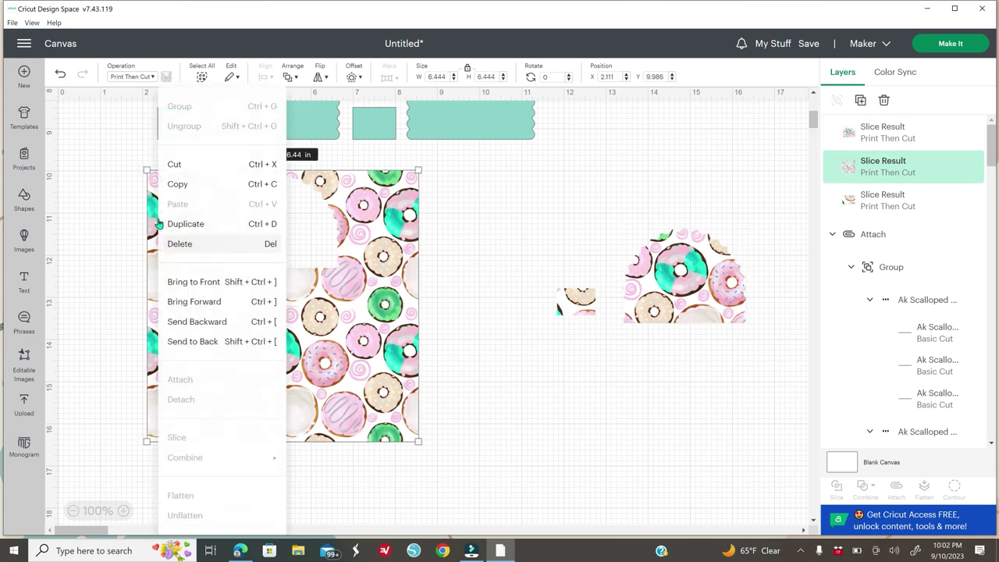
{"action": "left_click", "coordinate": [216, 343]}
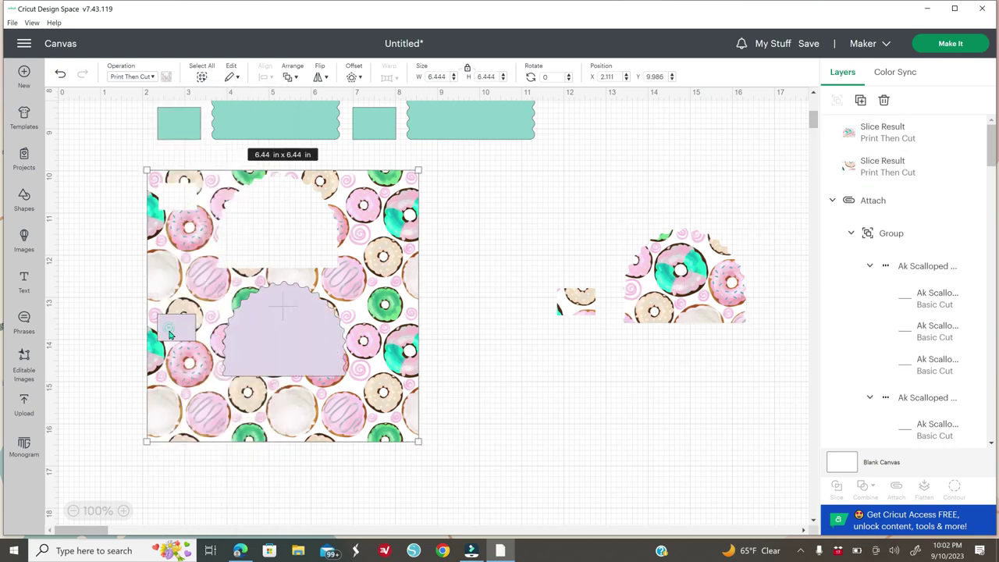
Step: Slice the lower lavender rectangle out of the donut pattern and move the patterned rectangle below the first one
{"action": "left_click", "coordinate": [171, 337]}
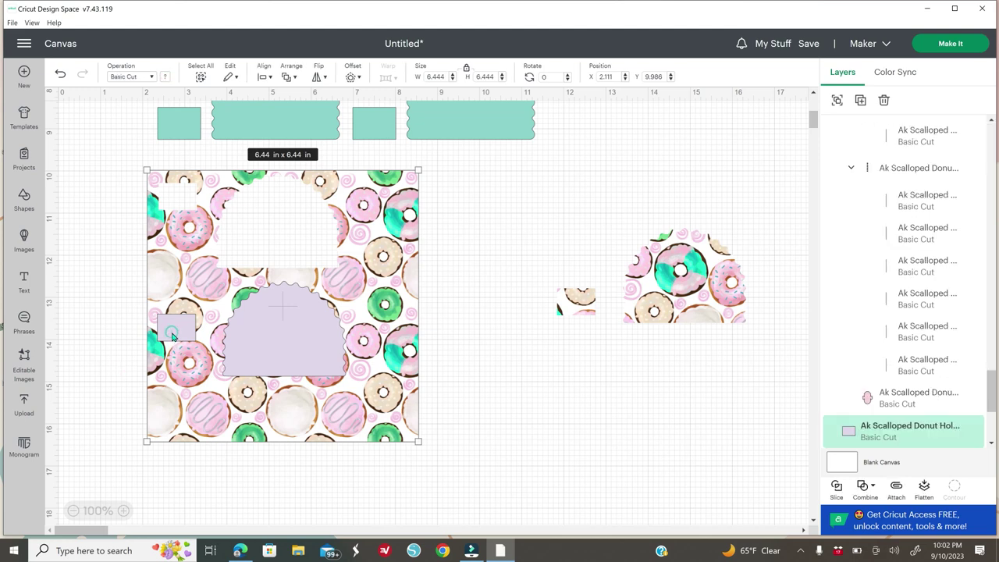
{"action": "left_click", "coordinate": [834, 492]}
{"action": "left_click_drag", "start_coordinate": [177, 337], "coordinate": [554, 355]}
Step: Send the donut pattern to the back, then slice out the lower lavender scalloped shape and place the patterned piece below the first one
{"action": "right_click", "coordinate": [384, 312]}
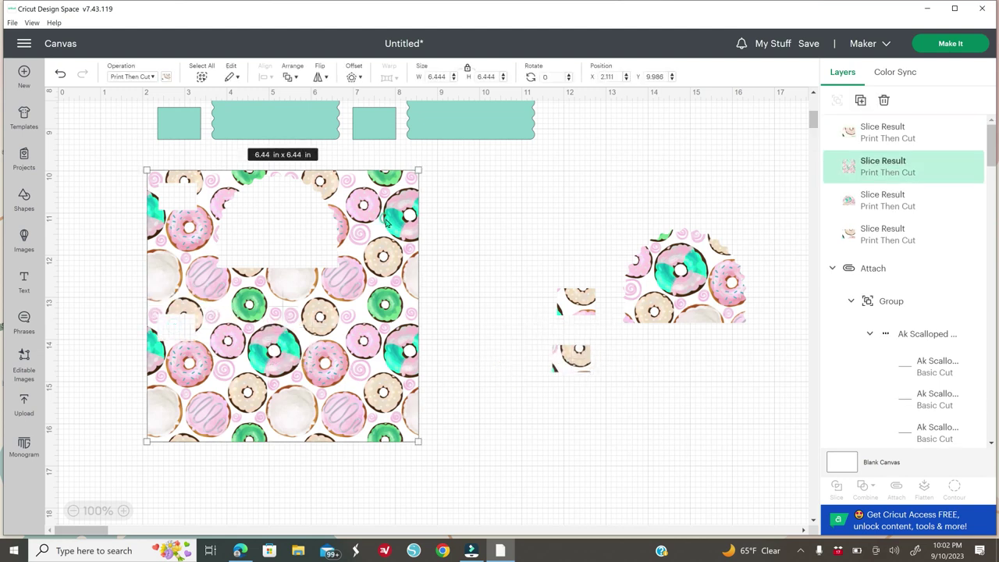
{"action": "left_click", "coordinate": [420, 344]}
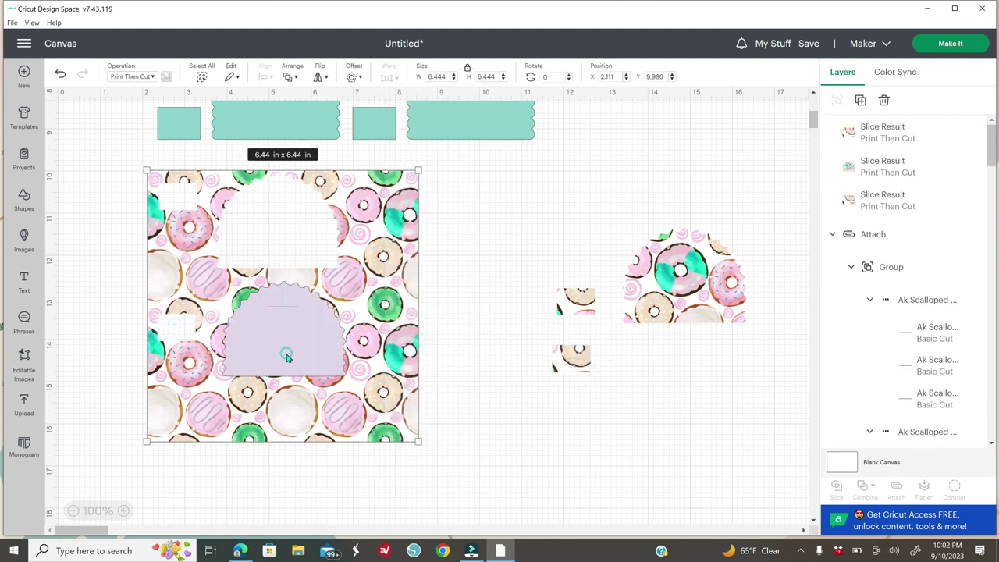
{"action": "left_click", "coordinate": [292, 353], "text": "shift"}
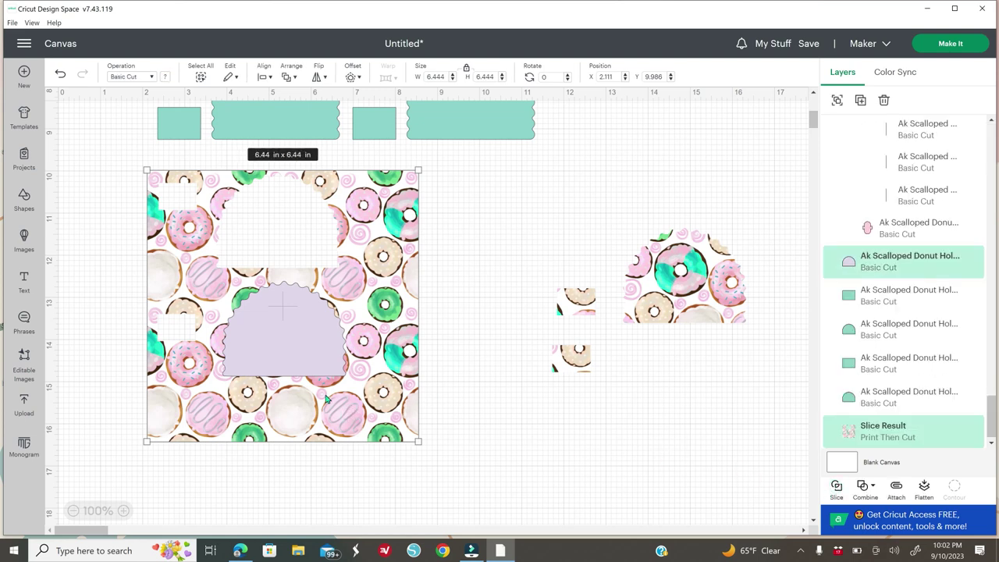
{"action": "left_click_drag", "start_coordinate": [279, 346], "coordinate": [640, 402]}
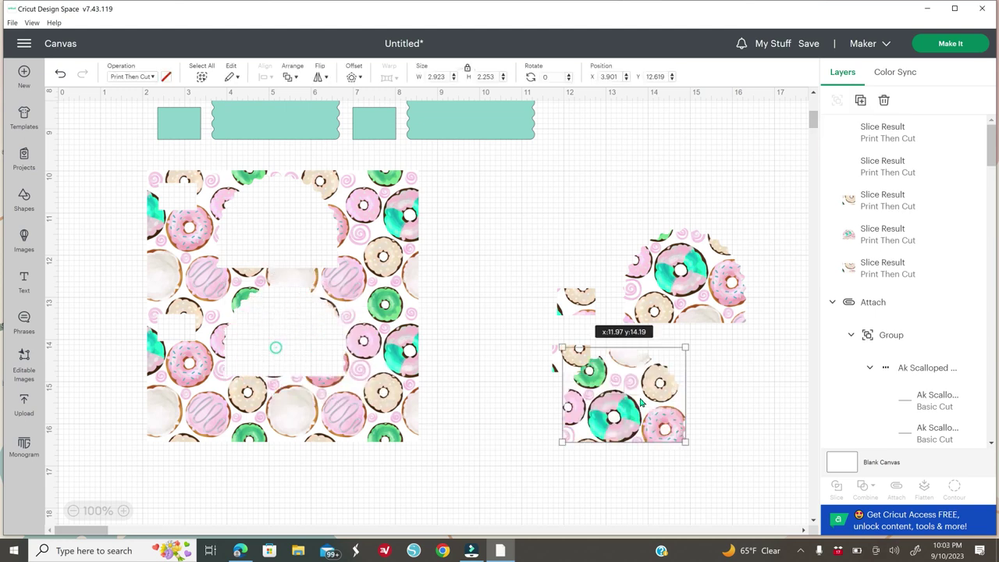
Step: Delete the leftover donut pattern sheet and line up the four patterned rectangle and scalloped pieces in one row below the teal pieces
{"action": "left_click", "coordinate": [367, 305]}
{"action": "key", "text": "Delete"}
{"action": "left_click_drag", "start_coordinate": [574, 293], "coordinate": [297, 295]}
{"action": "left_click_drag", "start_coordinate": [562, 362], "coordinate": [512, 304]}
{"action": "left_click_drag", "start_coordinate": [664, 284], "coordinate": [336, 279]}
{"action": "left_click_drag", "start_coordinate": [535, 301], "coordinate": [488, 296]}
{"action": "left_click_drag", "start_coordinate": [656, 399], "coordinate": [548, 279]}
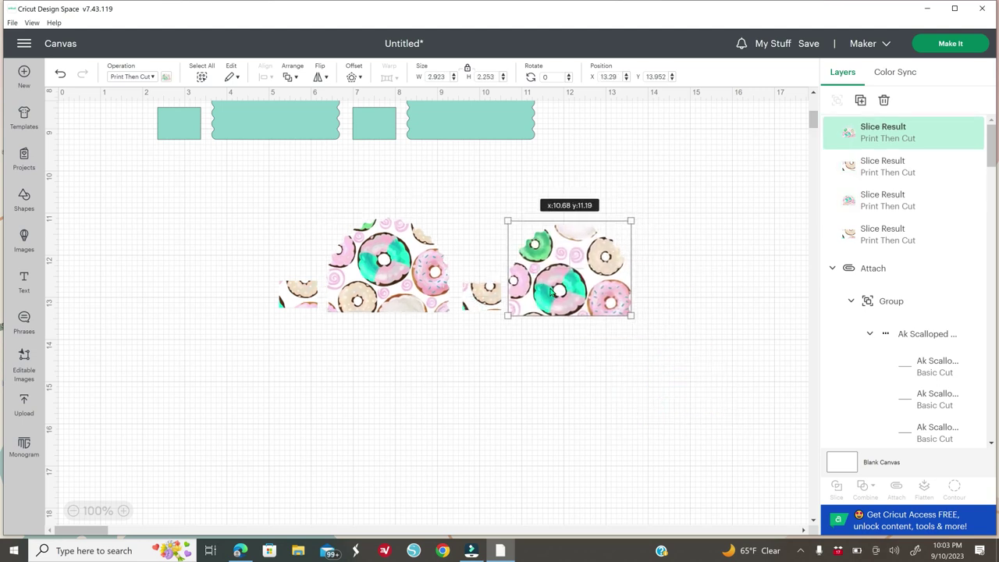
{"action": "left_click", "coordinate": [557, 408]}
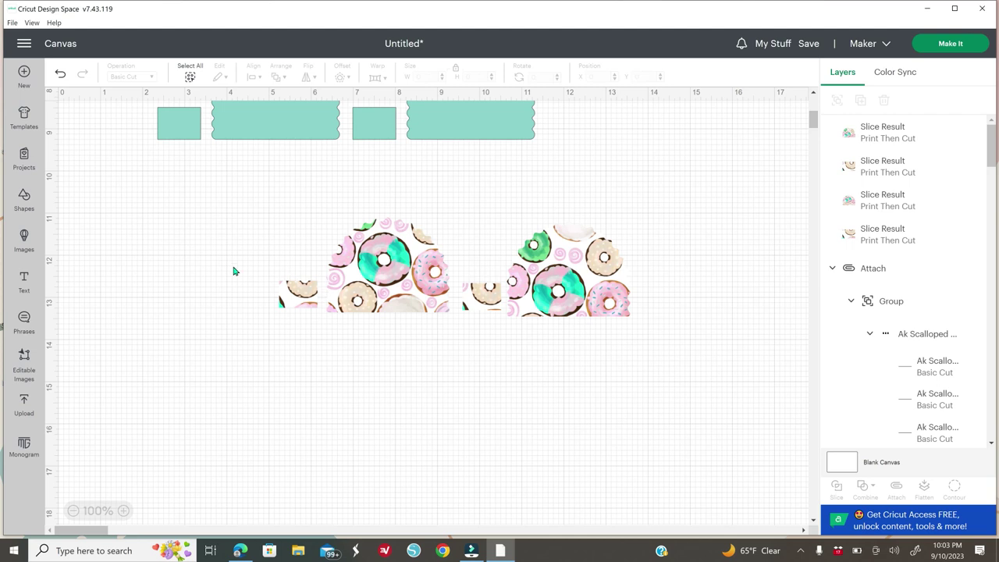
{"action": "left_click_drag", "start_coordinate": [239, 253], "coordinate": [369, 346]}
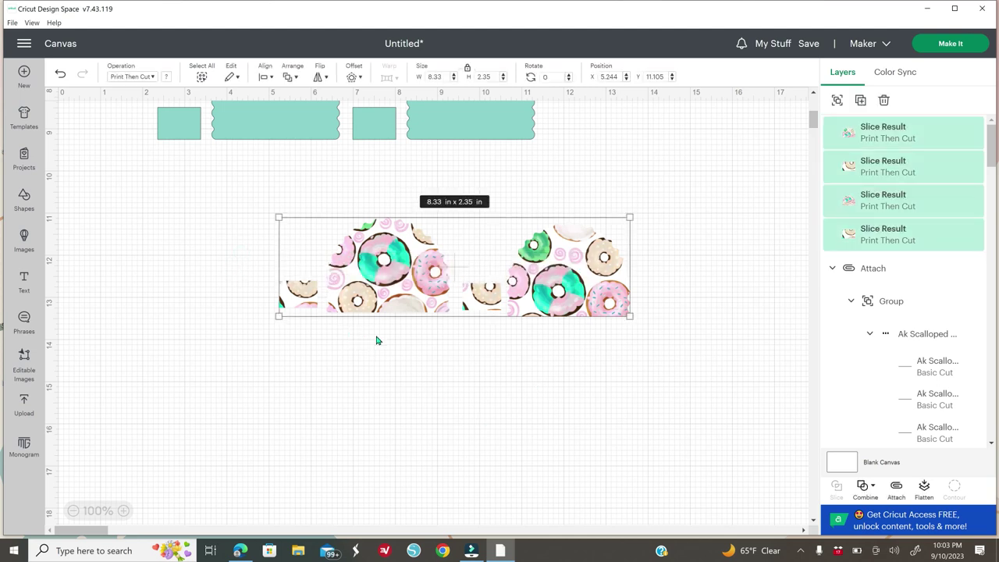
{"action": "left_click", "coordinate": [393, 432]}
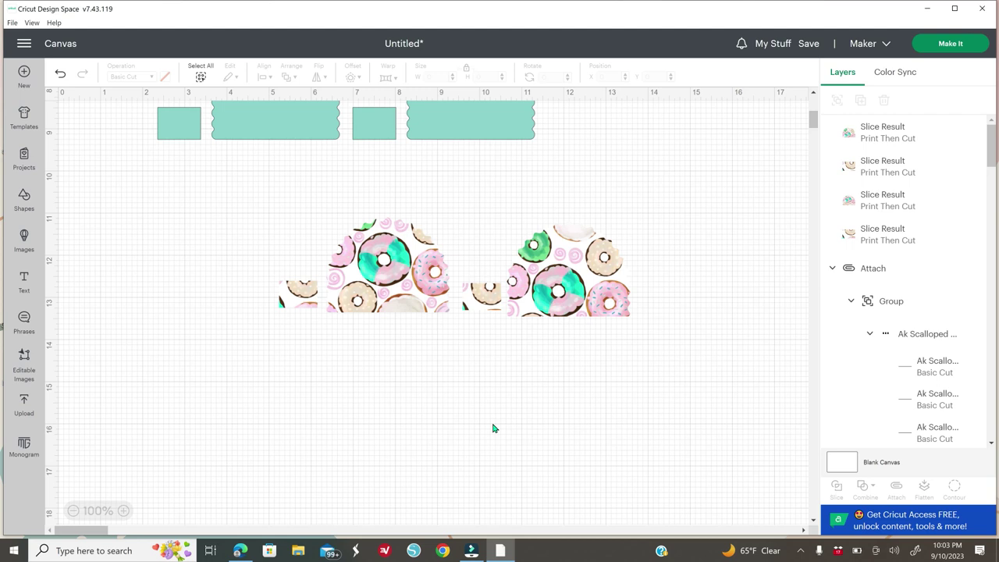
Step: Add the uploaded blue-haired girl image to the canvas, shrink it to about 2.48 x 2.44 in, and place it beside the patterned pieces
{"action": "left_click", "coordinate": [24, 405]}
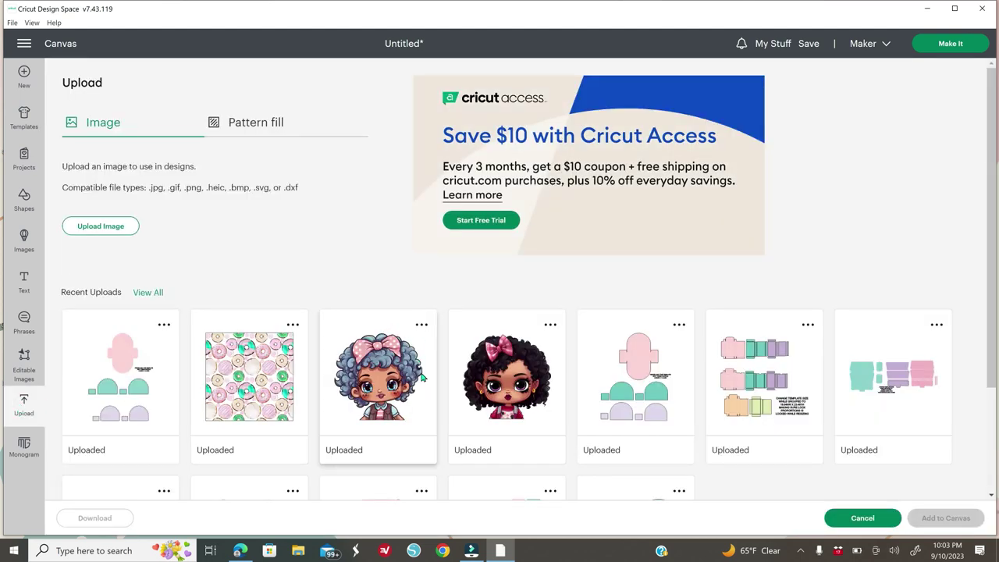
{"action": "left_click", "coordinate": [384, 376]}
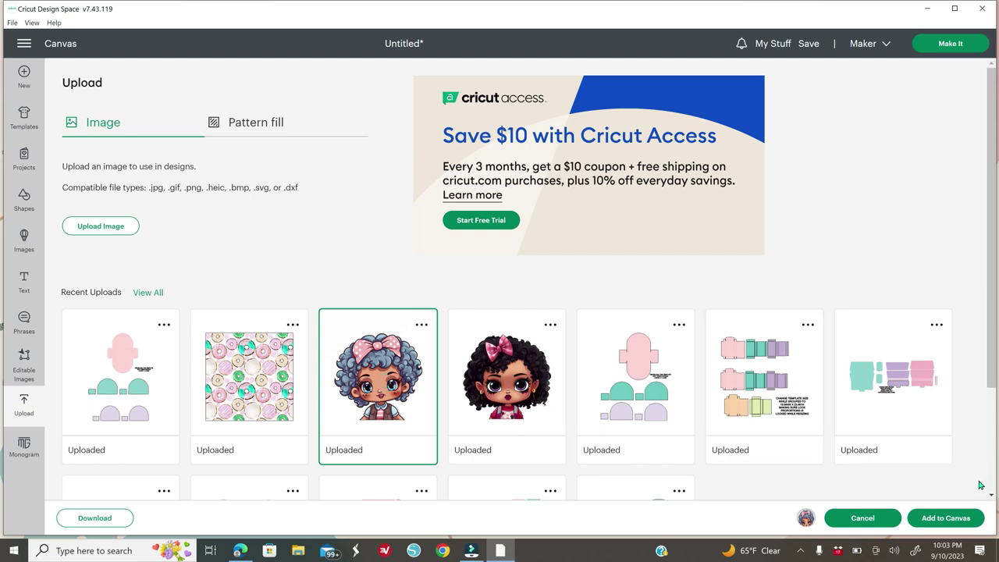
{"action": "left_click", "coordinate": [947, 518]}
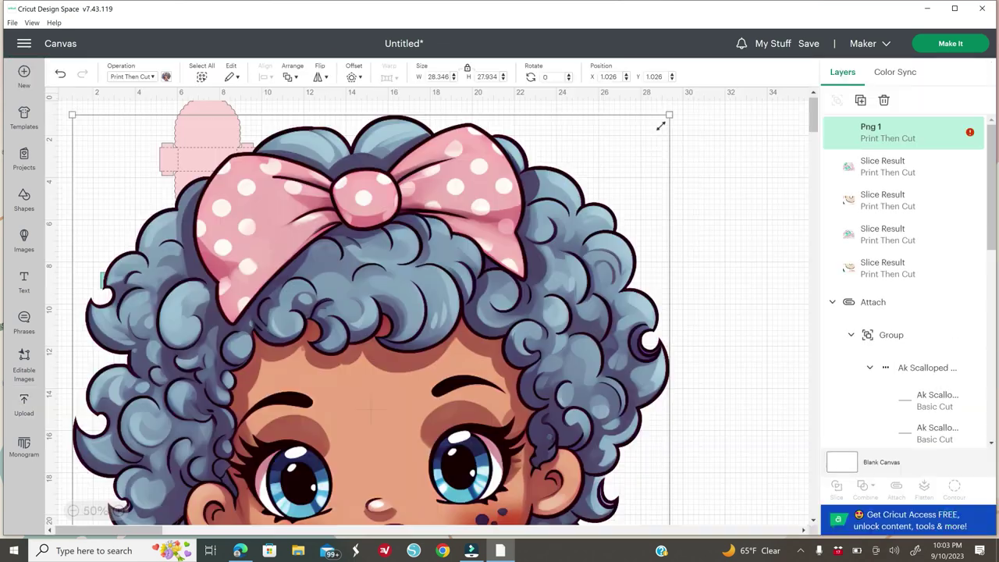
{"action": "left_click_drag", "start_coordinate": [660, 126], "coordinate": [393, 390]}
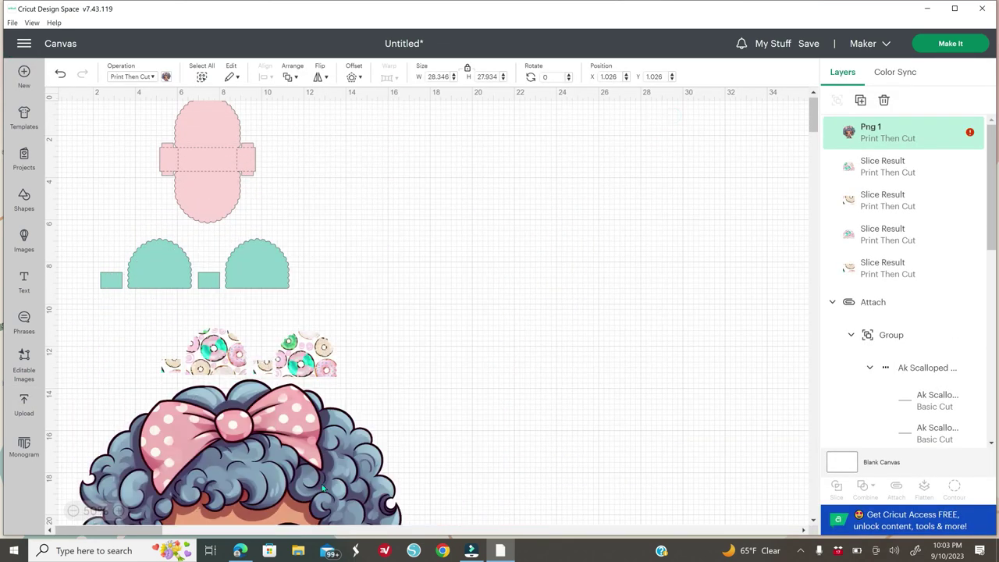
{"action": "left_click_drag", "start_coordinate": [302, 465], "coordinate": [559, 248]}
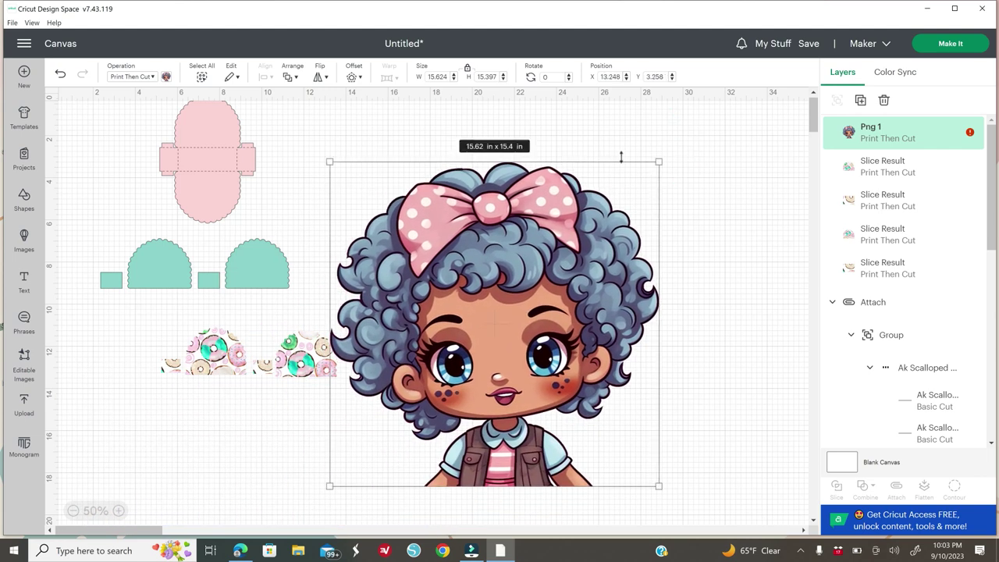
{"action": "left_click_drag", "start_coordinate": [661, 157], "coordinate": [529, 353]}
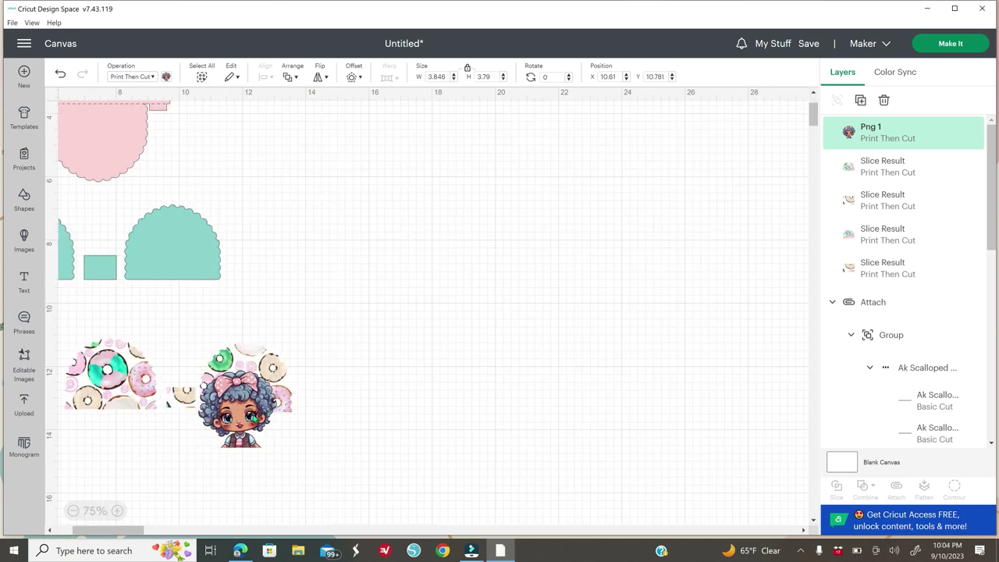
{"action": "left_click_drag", "start_coordinate": [237, 411], "coordinate": [244, 372]}
{"action": "left_click_drag", "start_coordinate": [367, 357], "coordinate": [394, 348]}
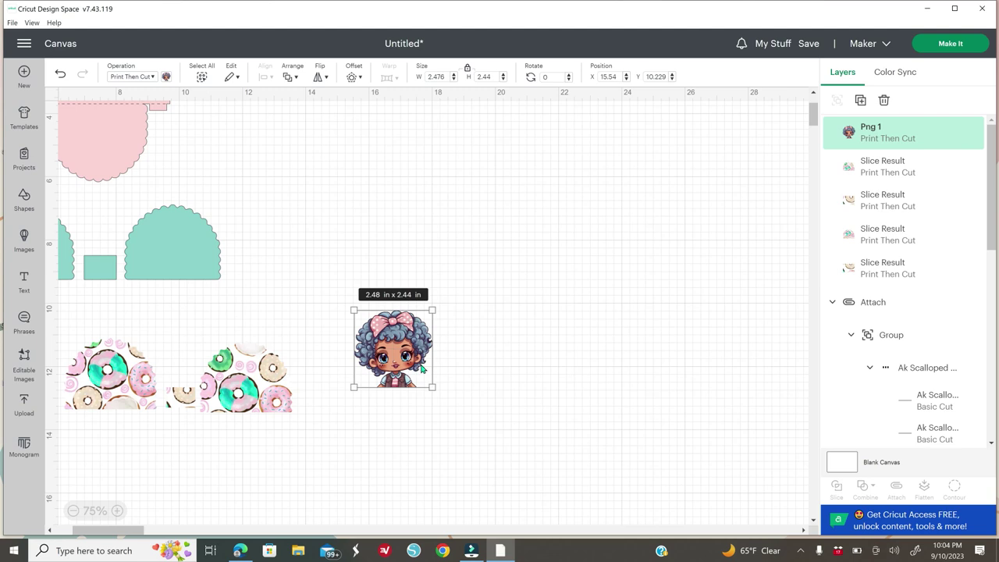
Step: Create a 0.056 in rounded-corner offset around the girl image and move the girl partly off the offset shape
{"action": "left_click", "coordinate": [358, 83]}
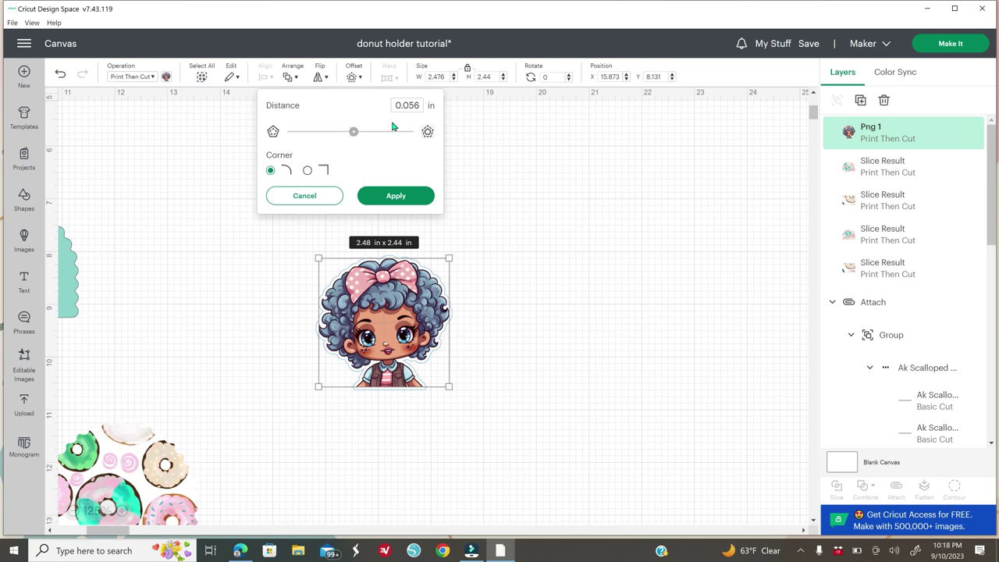
{"action": "left_click", "coordinate": [394, 196]}
{"action": "left_click", "coordinate": [499, 232]}
{"action": "left_click_drag", "start_coordinate": [383, 322], "coordinate": [459, 397]}
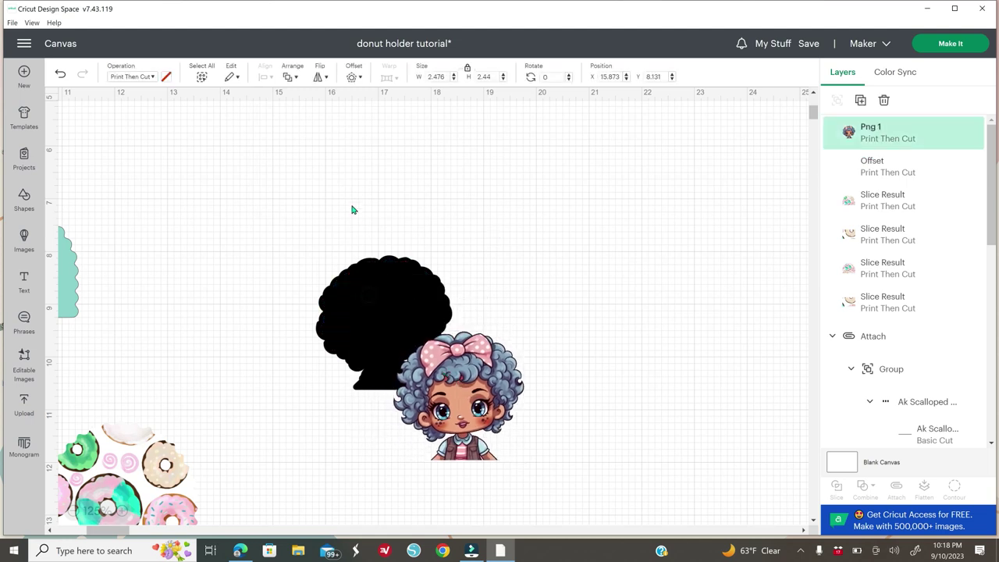
Step: Try to enlarge the black offset behind the girl image and undo the resize
{"action": "left_click", "coordinate": [344, 297]}
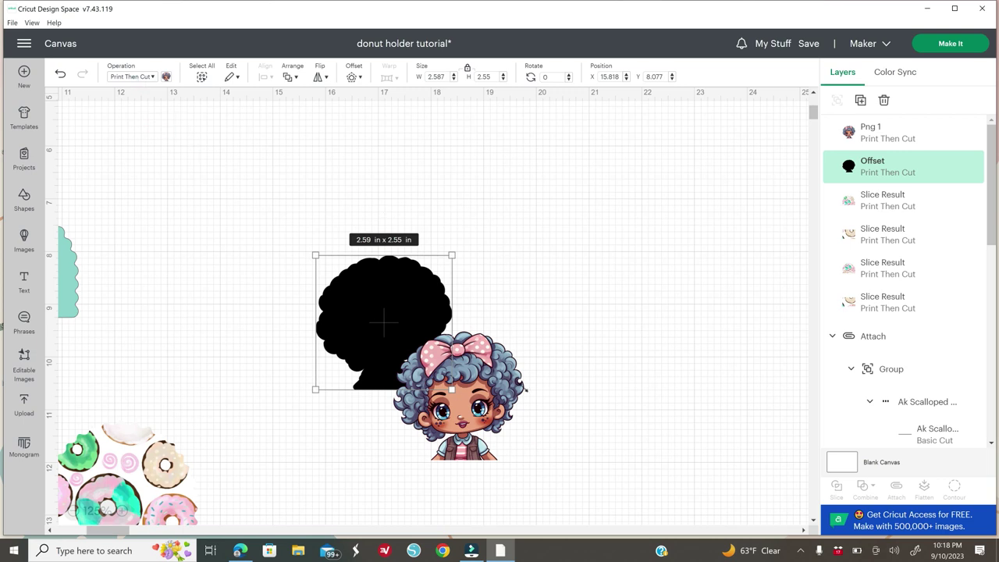
{"action": "left_click_drag", "start_coordinate": [526, 389], "coordinate": [522, 459]}
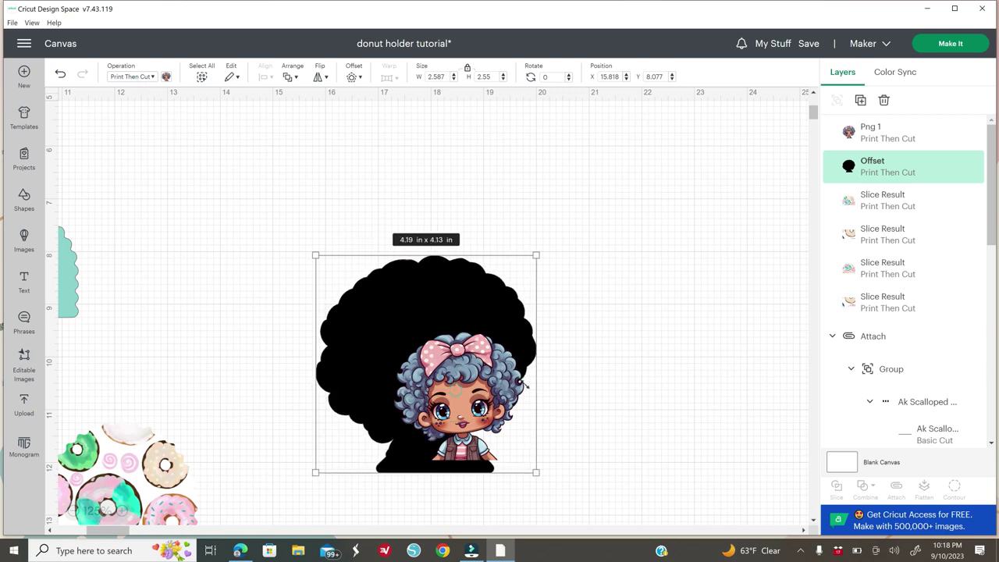
{"action": "left_click", "coordinate": [61, 75]}
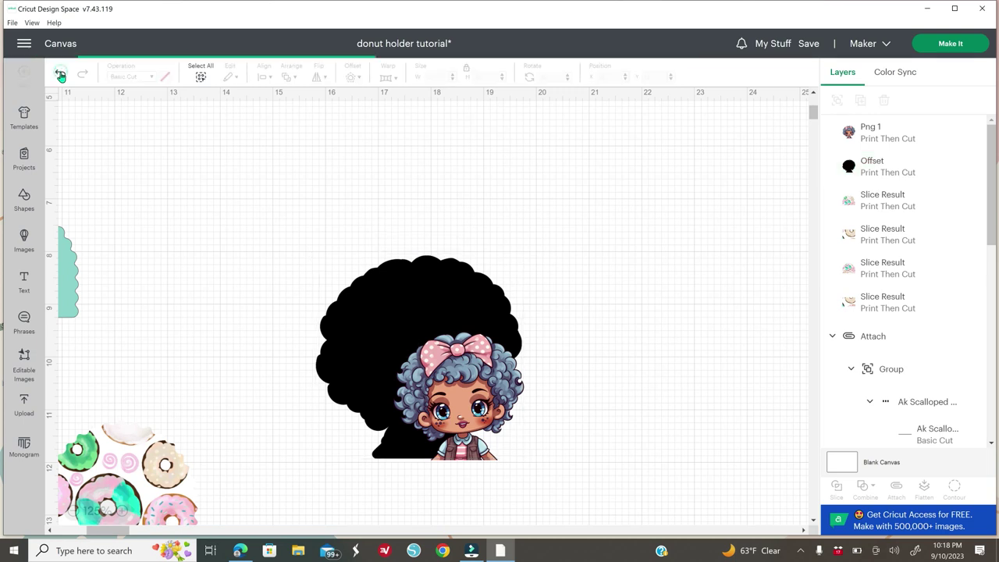
Step: Move the girl image clear of the black offset, and change the offset to a Basic cut in light orange
{"action": "left_click", "coordinate": [478, 411]}
{"action": "left_click_drag", "start_coordinate": [478, 412], "coordinate": [560, 393]}
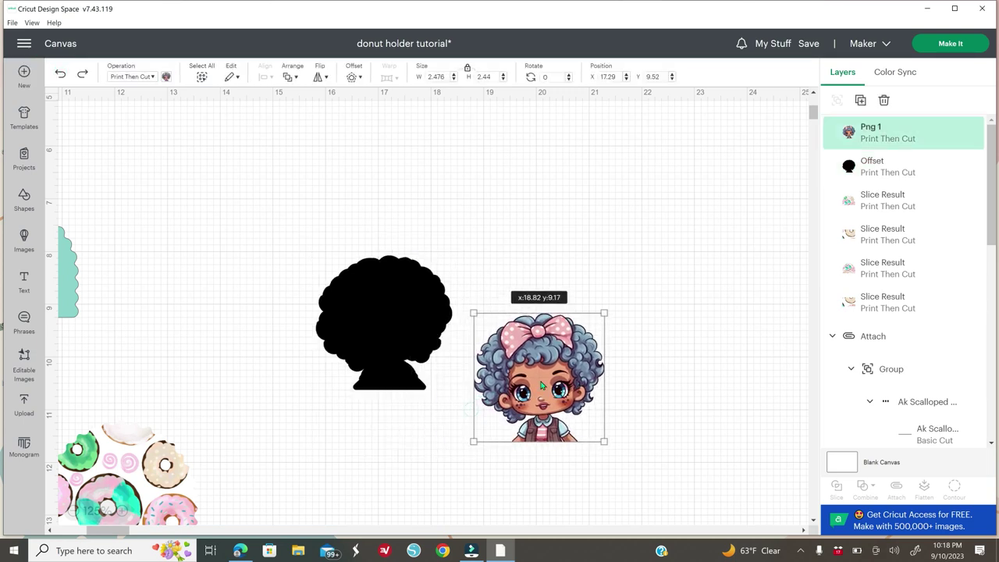
{"action": "left_click", "coordinate": [415, 321]}
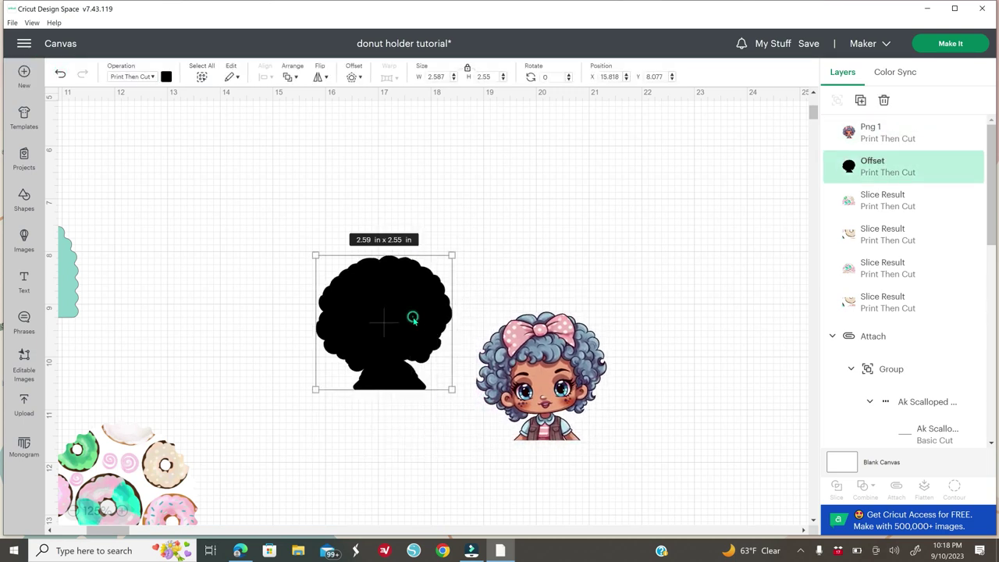
{"action": "left_click", "coordinate": [134, 82]}
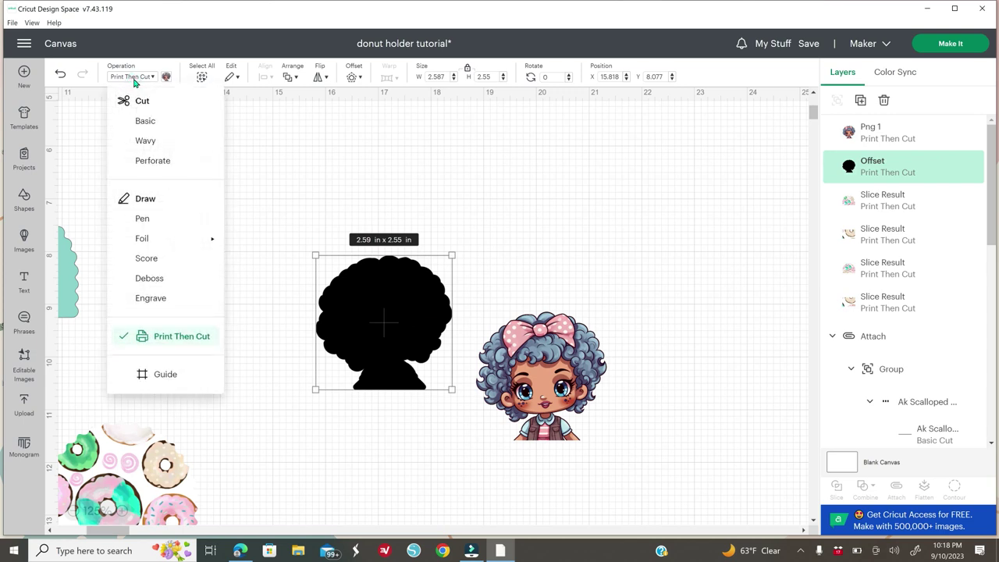
{"action": "left_click", "coordinate": [151, 125]}
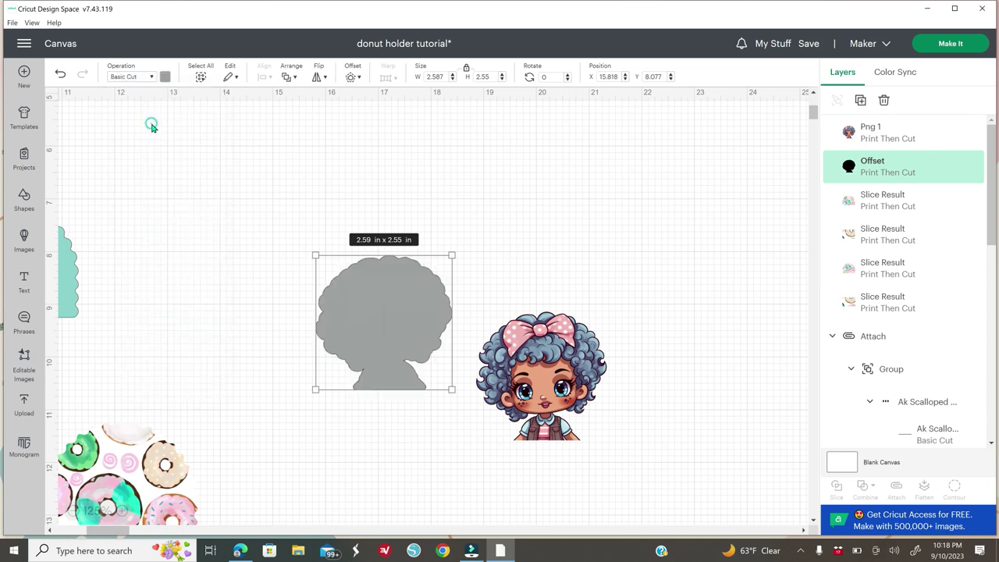
{"action": "left_click", "coordinate": [165, 77]}
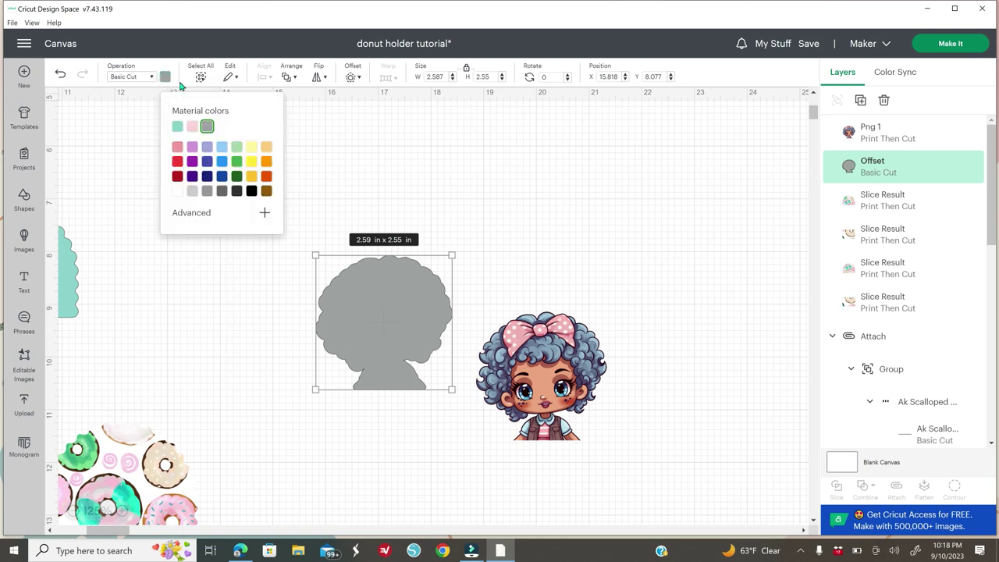
{"action": "left_click", "coordinate": [267, 147]}
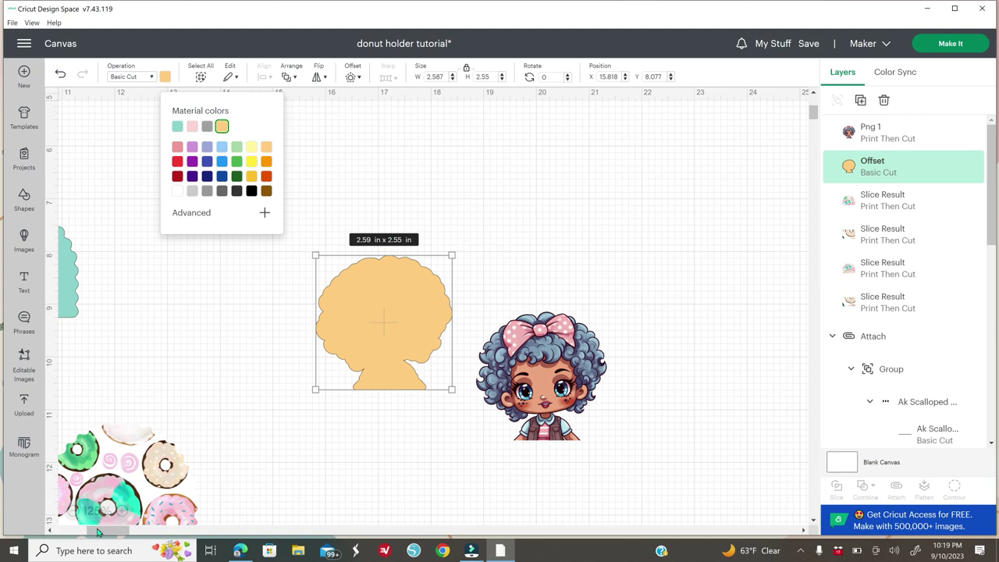
Step: Place the girl image over the orange offset and center-align the two
{"action": "left_click", "coordinate": [73, 511]}
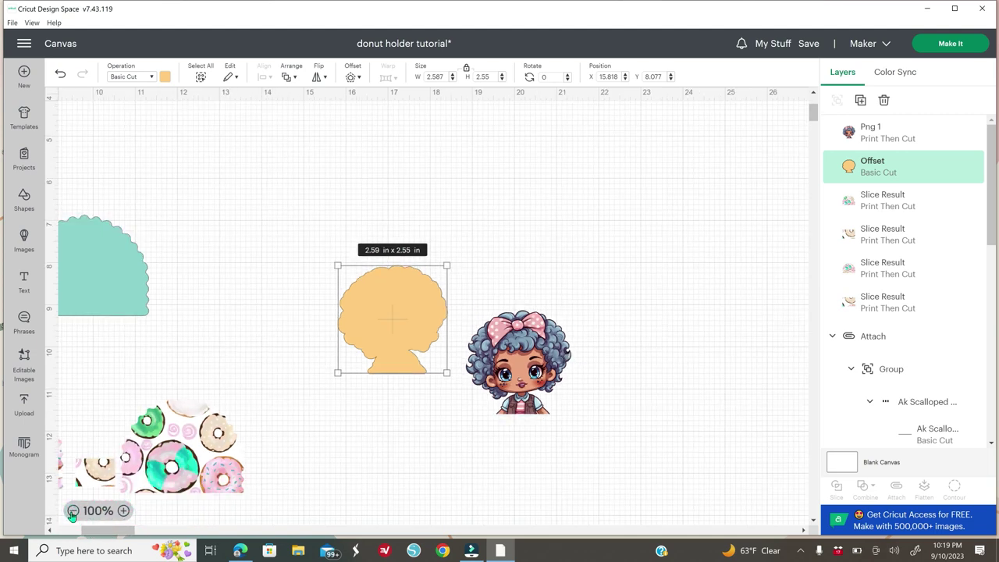
{"action": "left_click", "coordinate": [73, 511]}
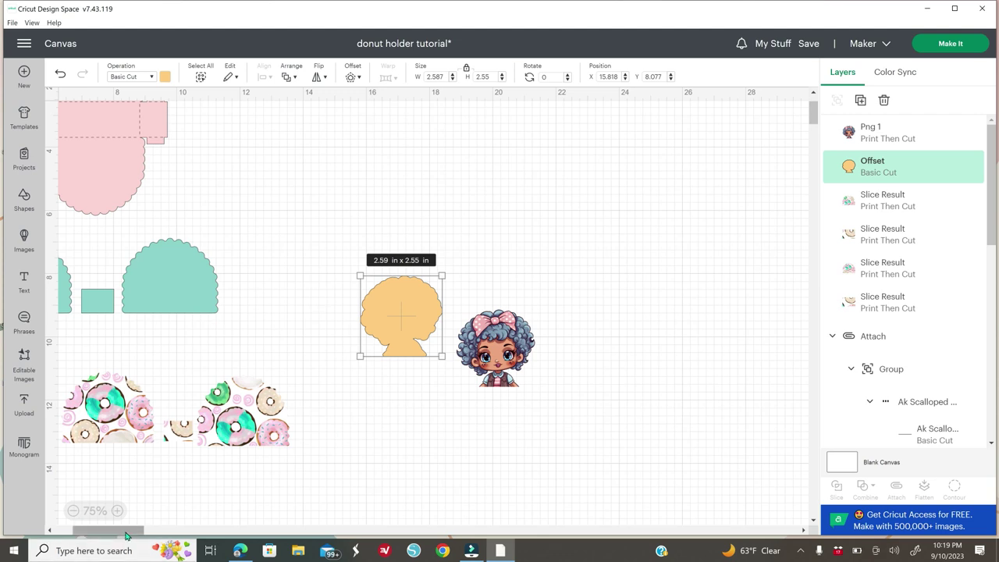
{"action": "left_click_drag", "start_coordinate": [124, 535], "coordinate": [102, 536]}
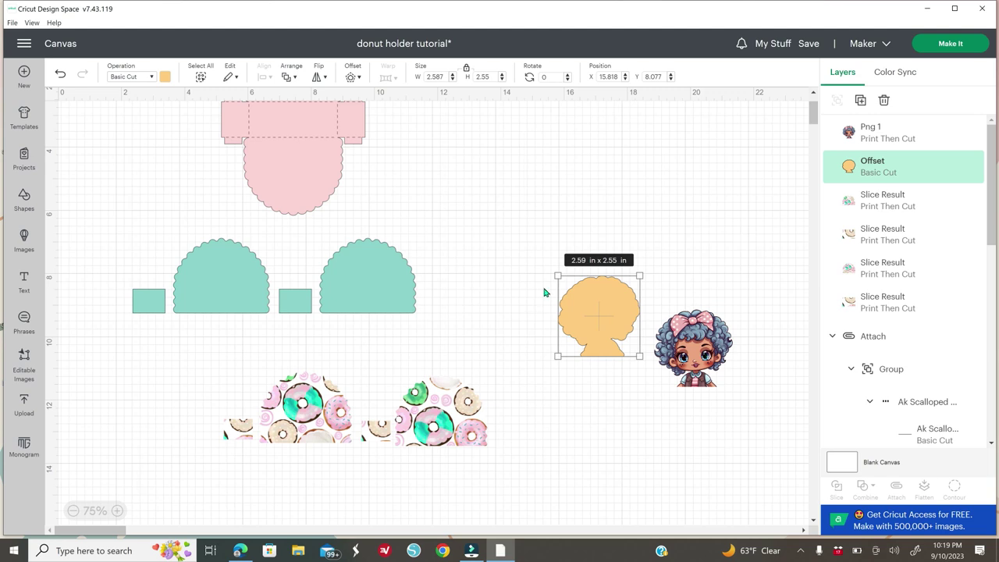
{"action": "left_click_drag", "start_coordinate": [687, 351], "coordinate": [589, 318]}
{"action": "left_click_drag", "start_coordinate": [654, 219], "coordinate": [556, 359]}
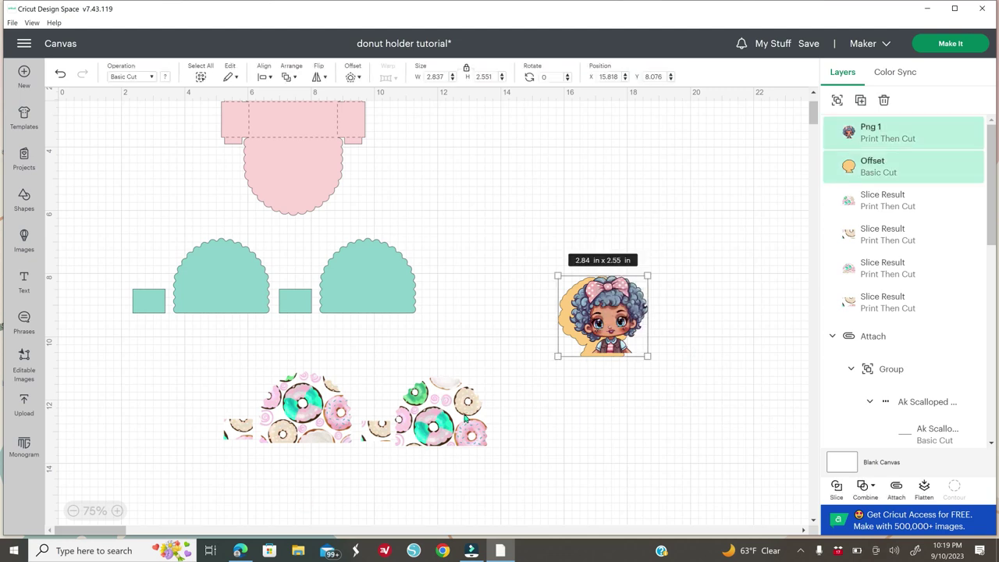
{"action": "left_click", "coordinate": [263, 77]}
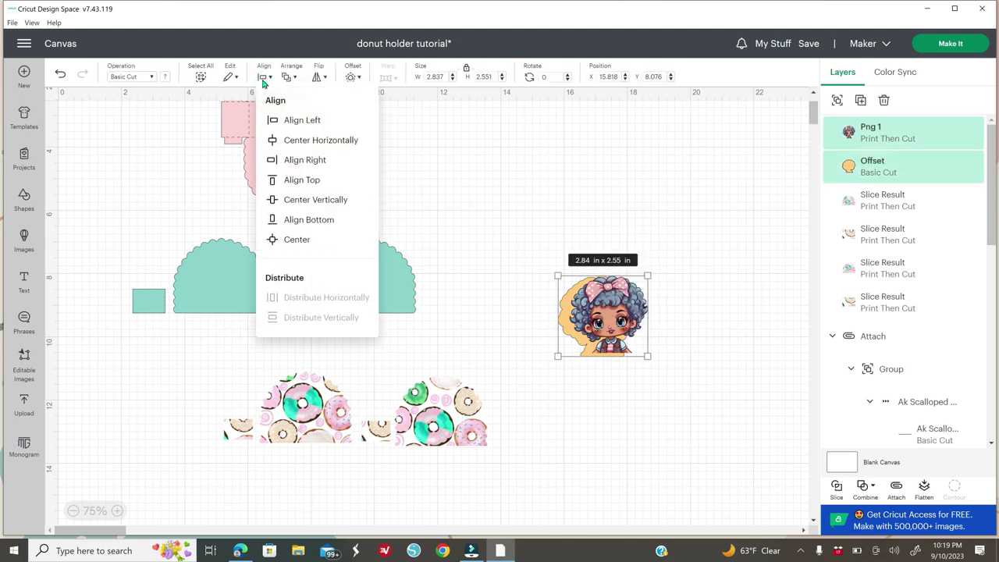
{"action": "left_click", "coordinate": [297, 242]}
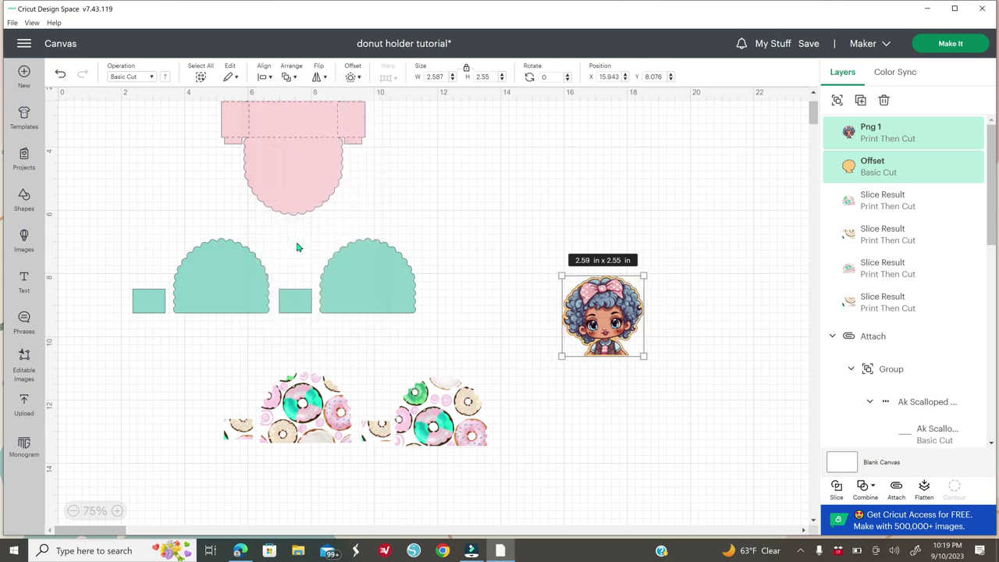
Step: Scale the girl and offset together over the second patterned scalloped piece until the offset is about 2.35 x 2.31 in, and separate them off the piece
{"action": "left_click_drag", "start_coordinate": [612, 313], "coordinate": [445, 404]}
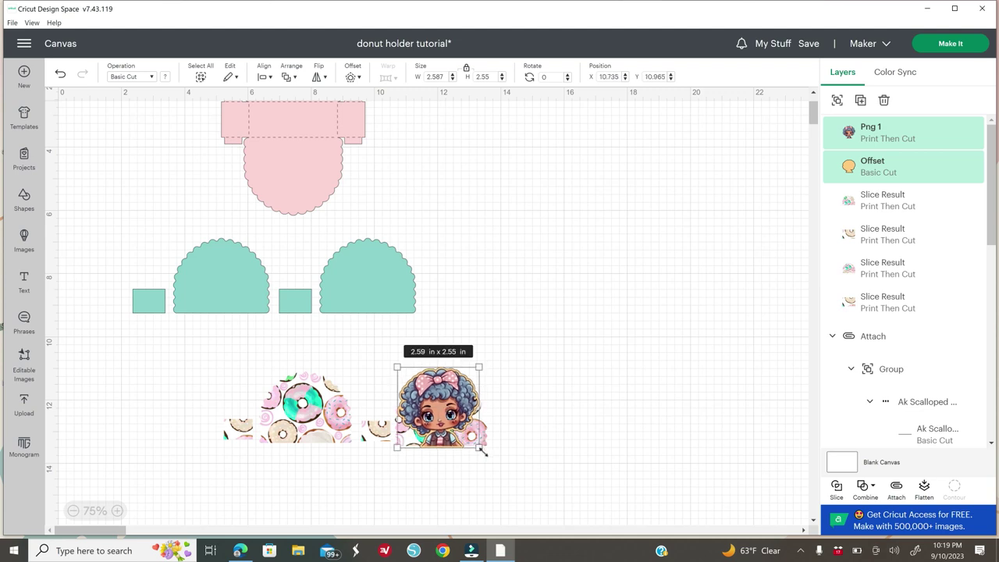
{"action": "left_click_drag", "start_coordinate": [481, 448], "coordinate": [470, 438]}
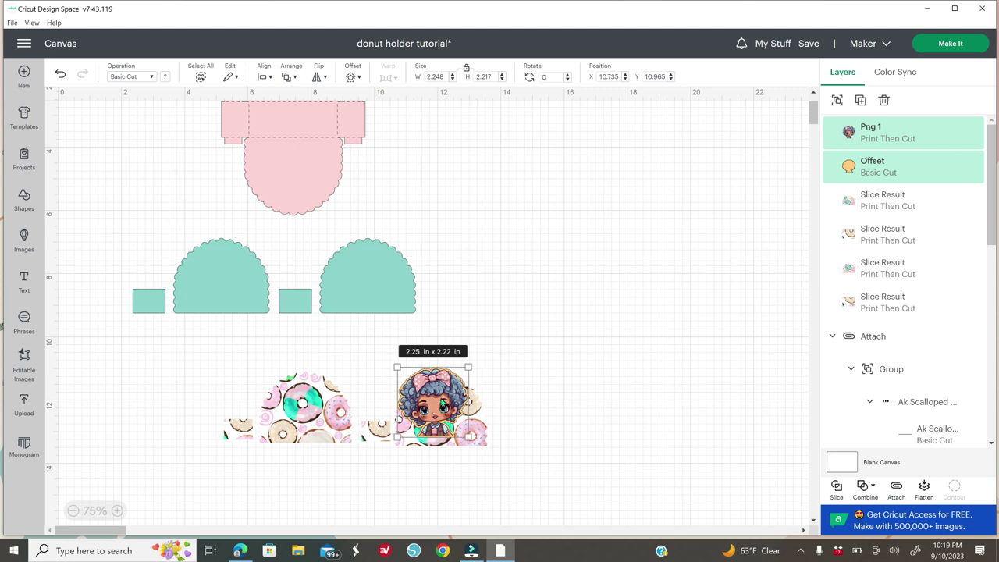
{"action": "left_click", "coordinate": [611, 398]}
{"action": "left_click_drag", "start_coordinate": [445, 416], "coordinate": [654, 366]}
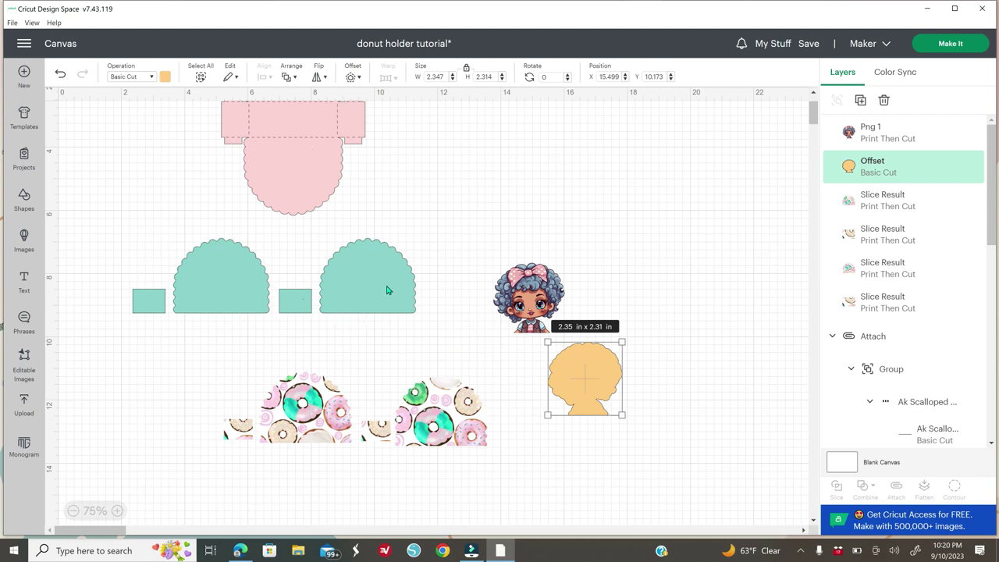
Step: Move the offset next to the teal scalloped pieces and recolor it to match, and place the girl image beside the donut-patterned pieces
{"action": "left_click_drag", "start_coordinate": [565, 383], "coordinate": [427, 227]}
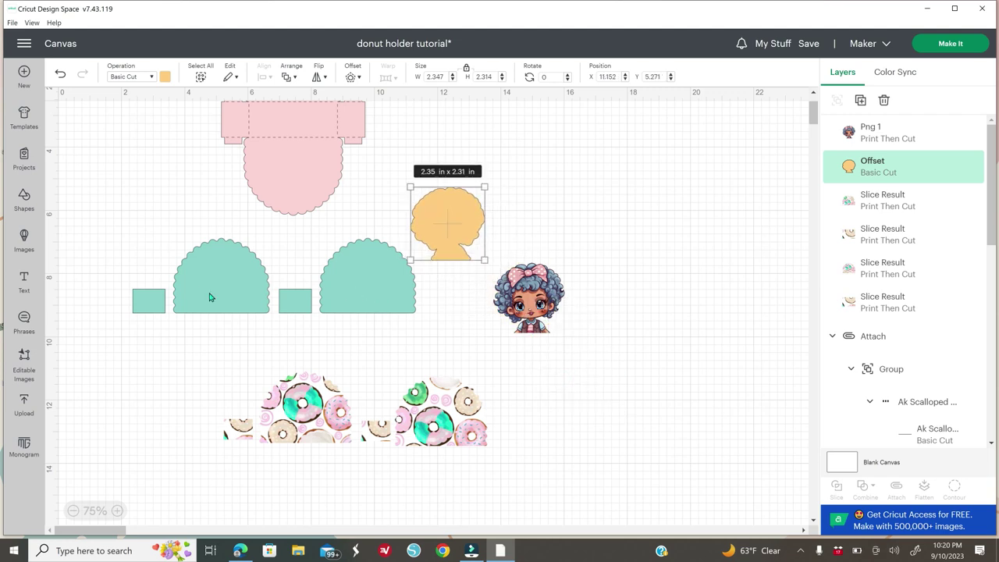
{"action": "left_click", "coordinate": [163, 78]}
{"action": "left_click", "coordinate": [176, 131]}
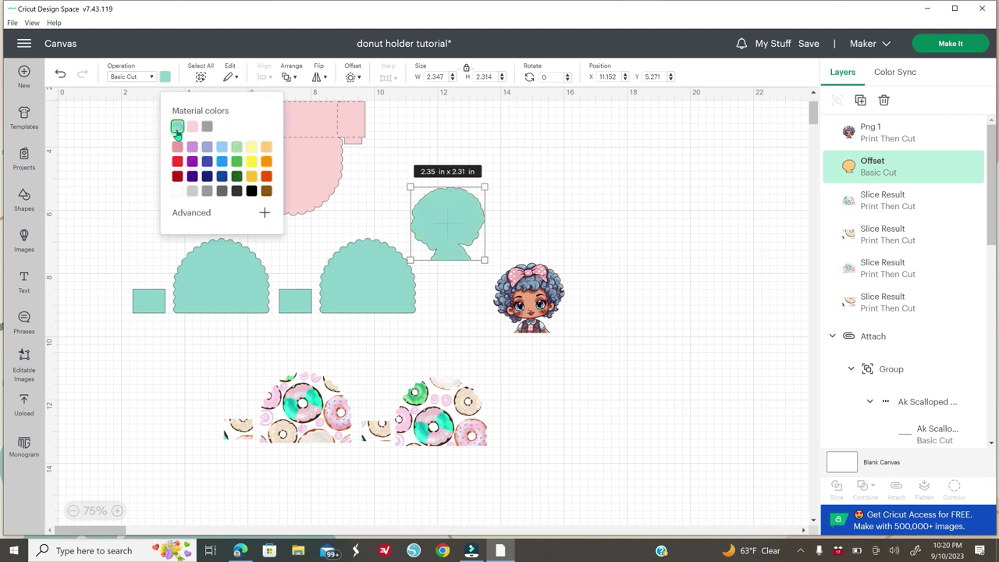
{"action": "left_click_drag", "start_coordinate": [457, 218], "coordinate": [438, 222]}
{"action": "left_click", "coordinate": [513, 212]}
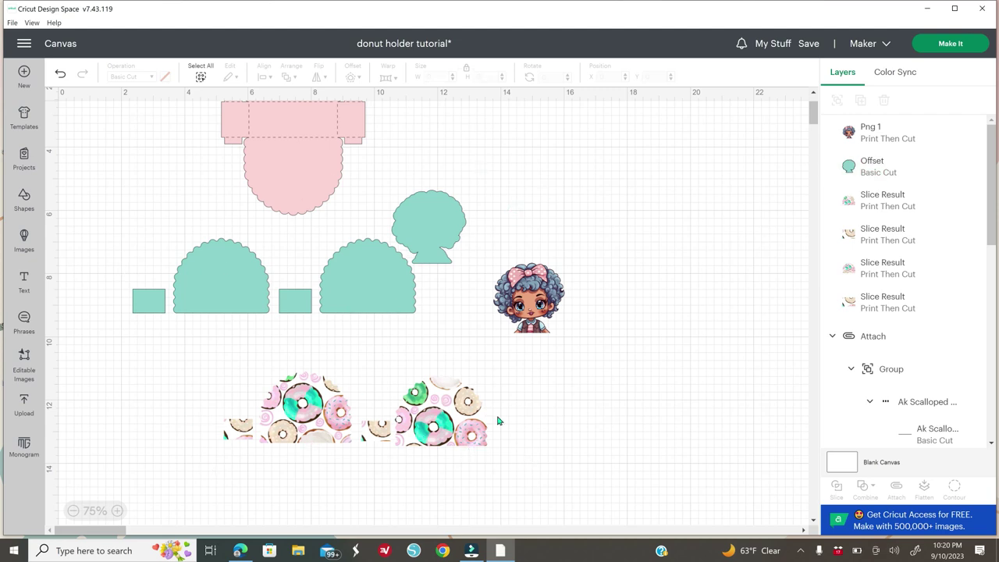
{"action": "left_click_drag", "start_coordinate": [530, 301], "coordinate": [523, 423]}
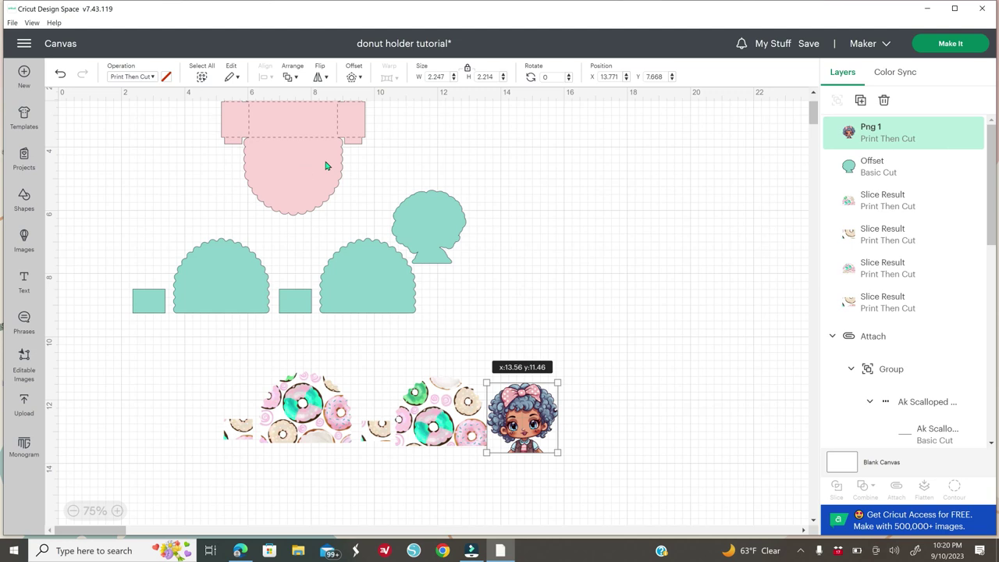
Step: Send the project to mat preparation, setting the print-then-cut material size to 8.5 in x 11 in (Letter) and the teal mat to 12 in x 12 in
{"action": "left_click", "coordinate": [946, 46]}
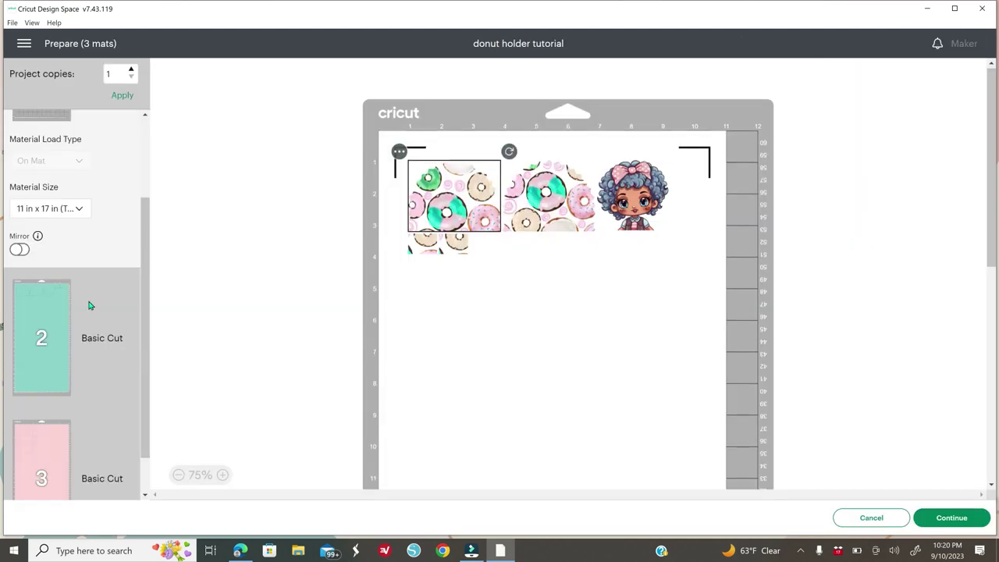
{"action": "left_click", "coordinate": [80, 210]}
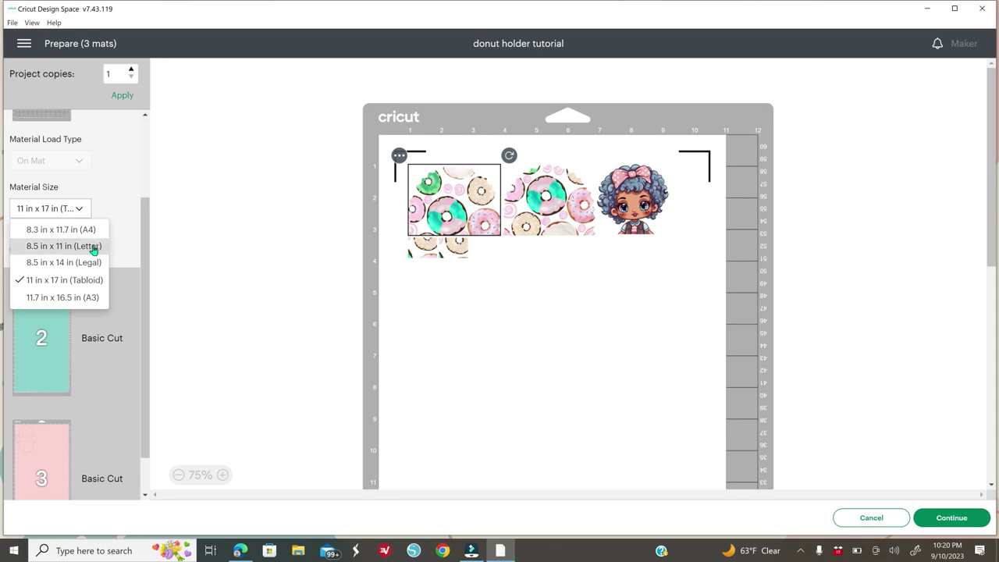
{"action": "left_click", "coordinate": [58, 346]}
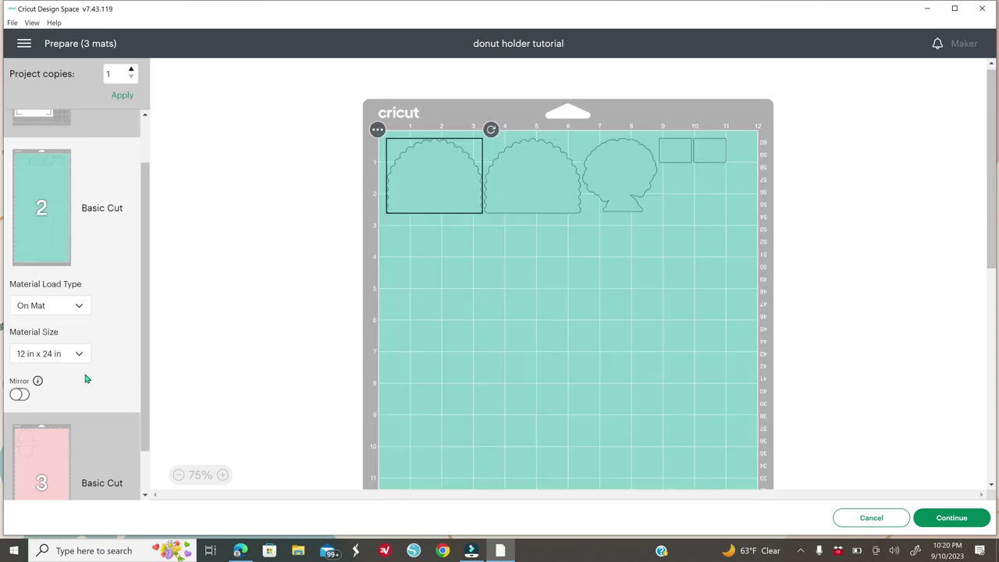
{"action": "left_click", "coordinate": [78, 356]}
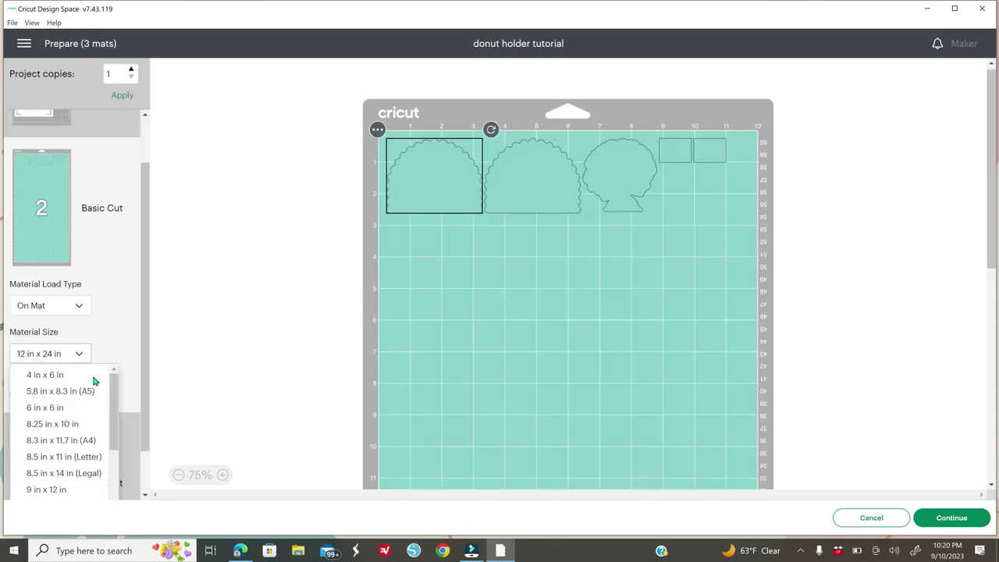
{"action": "scroll", "coordinate": [96, 434], "scroll_direction": "down", "scroll_amount": 3}
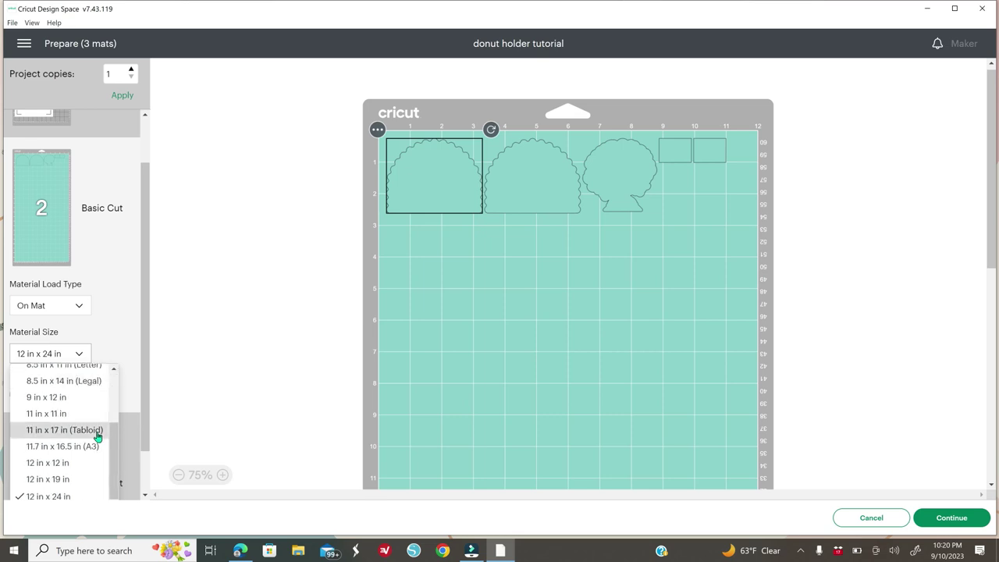
{"action": "left_click", "coordinate": [59, 464]}
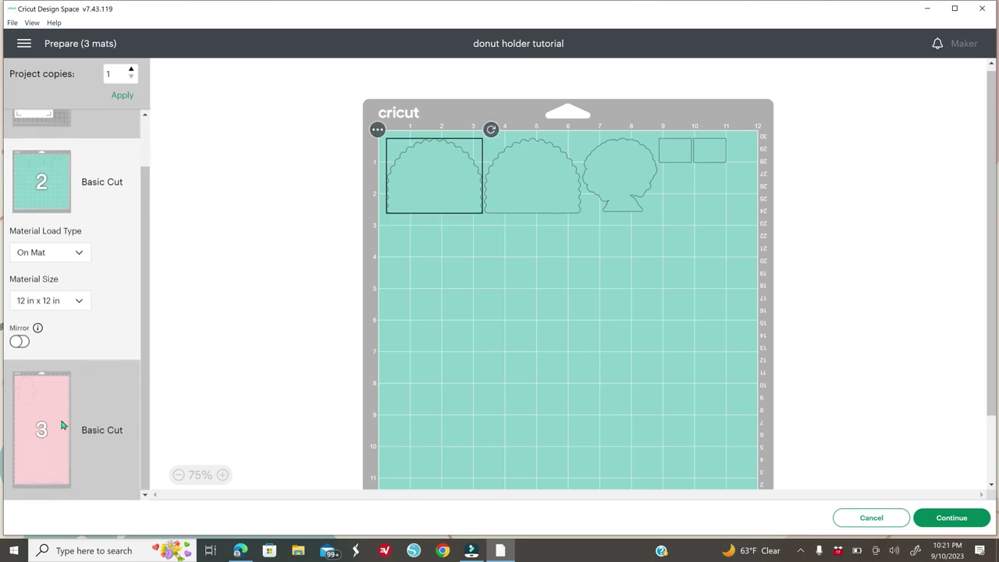
Step: Set the material size of the pink Basic Cut mat to 12 in x 12 in
{"action": "left_click", "coordinate": [54, 434]}
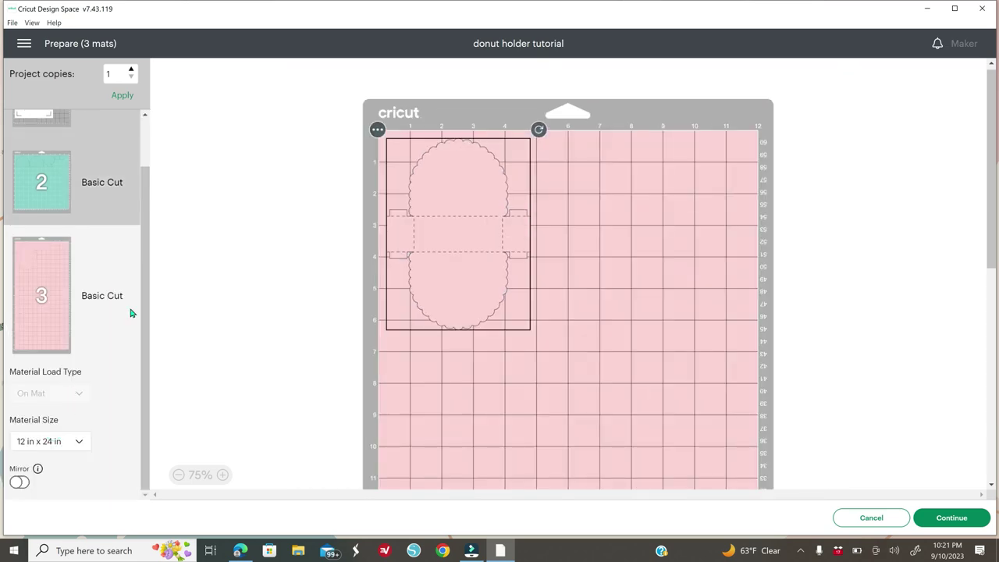
{"action": "left_click", "coordinate": [78, 442]}
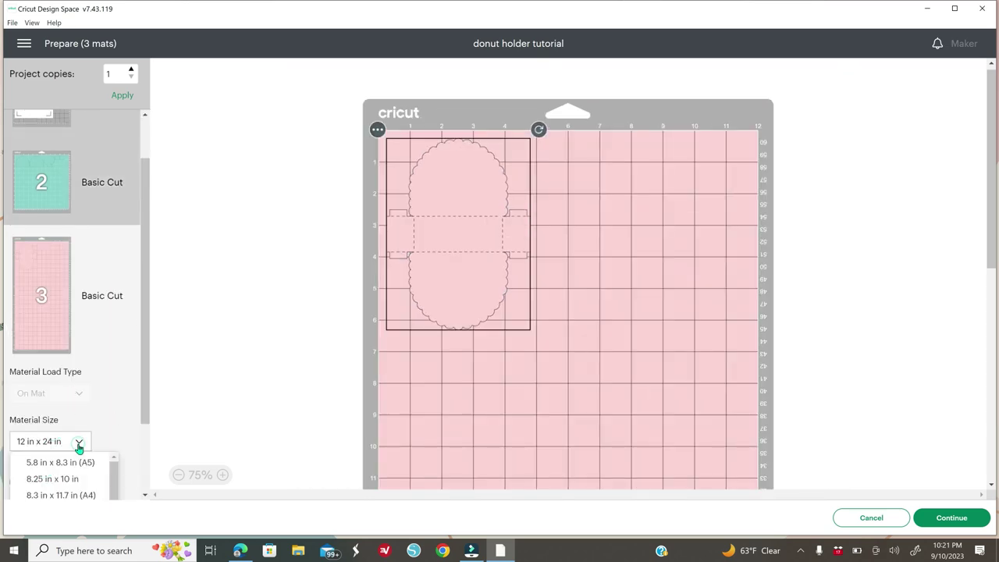
{"action": "scroll", "coordinate": [80, 461], "scroll_direction": "down", "scroll_amount": 2}
{"action": "left_click", "coordinate": [89, 455]}
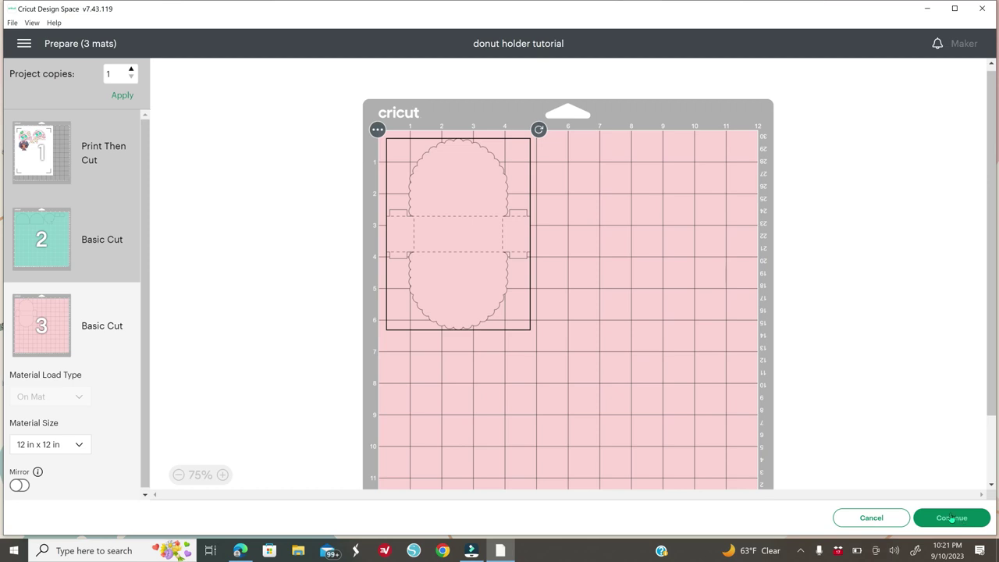
Step: Continue to the Make stage, connect the Maker over Bluetooth, and set the teal mat's base material to Poster Board
{"action": "left_click", "coordinate": [951, 520]}
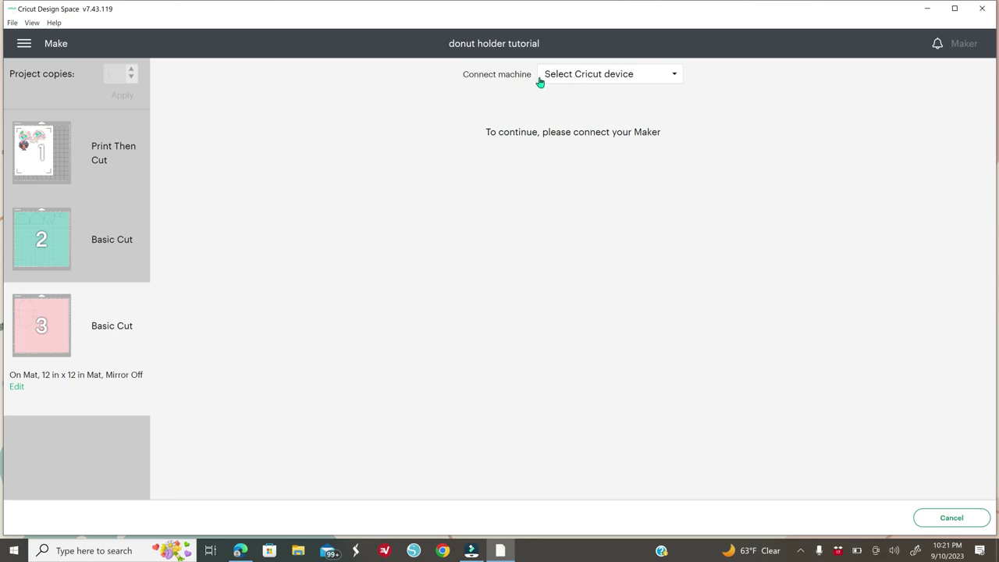
{"action": "left_click", "coordinate": [595, 75]}
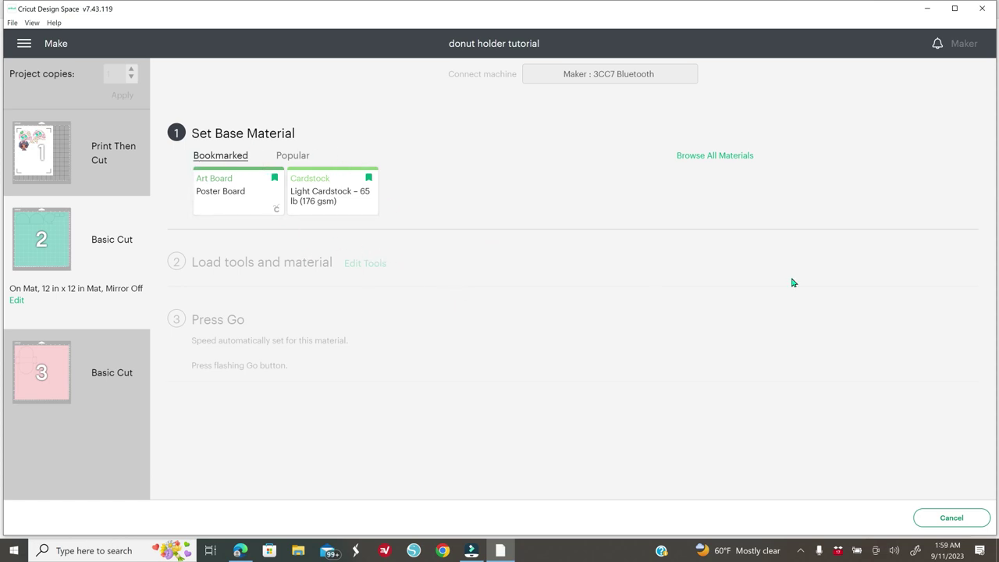
{"action": "left_click", "coordinate": [237, 197]}
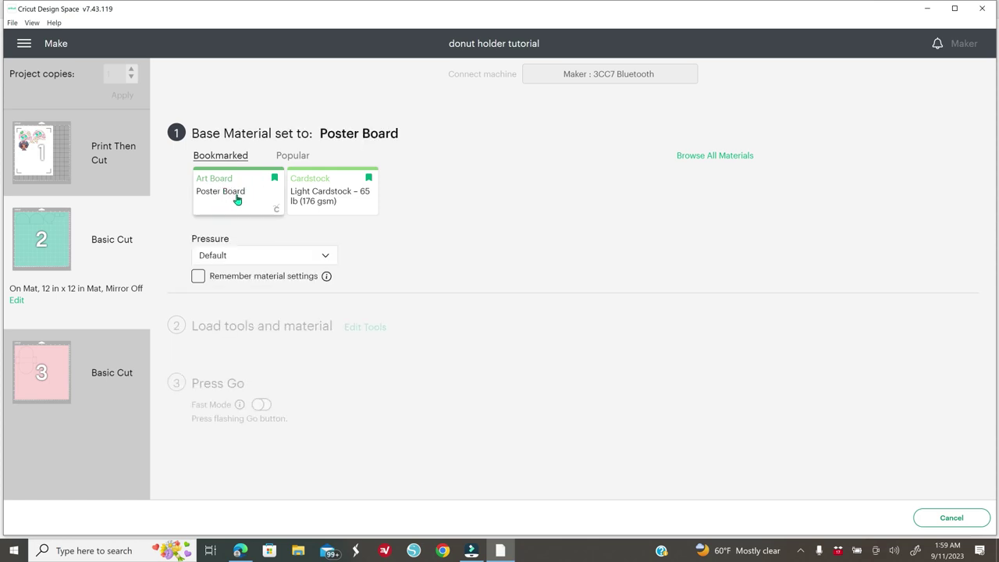